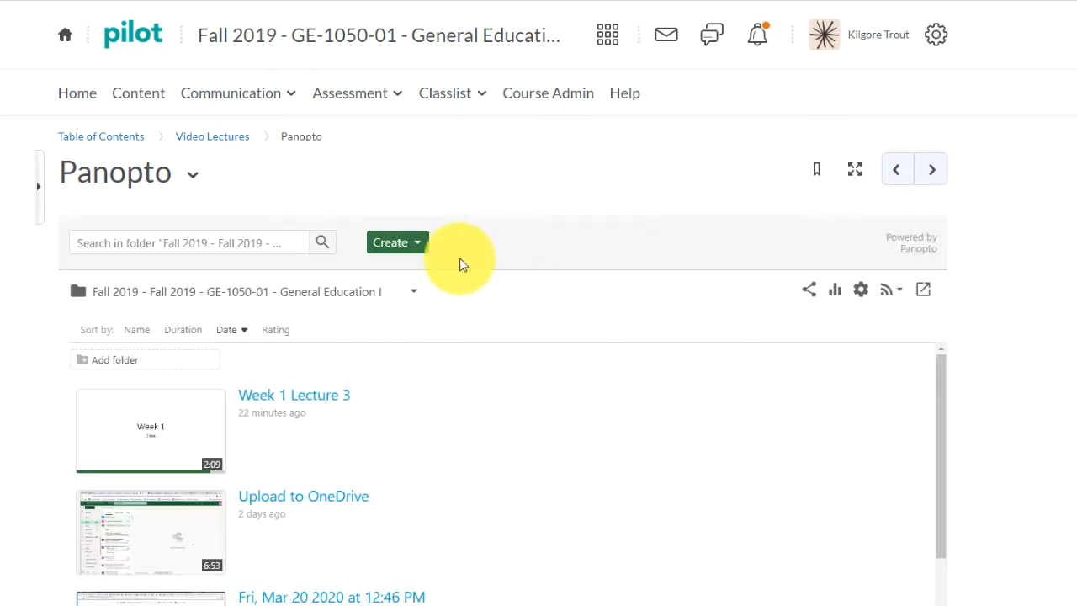
Start recording a new session from the course's Panopto folder and allow the browser to open Panopto Recorder.
left_click(410, 241)
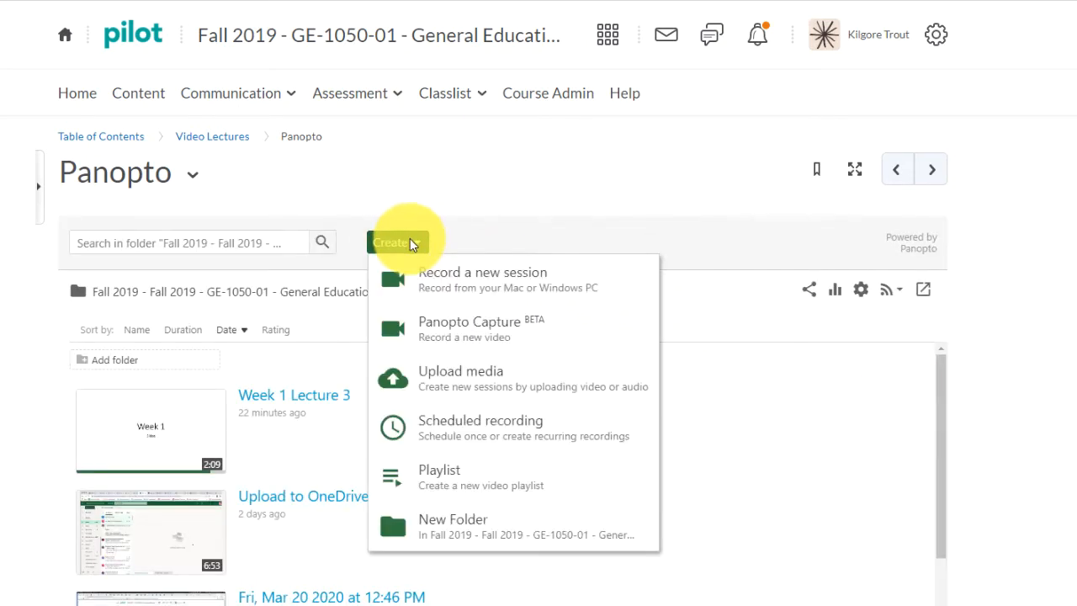
left_click(485, 283)
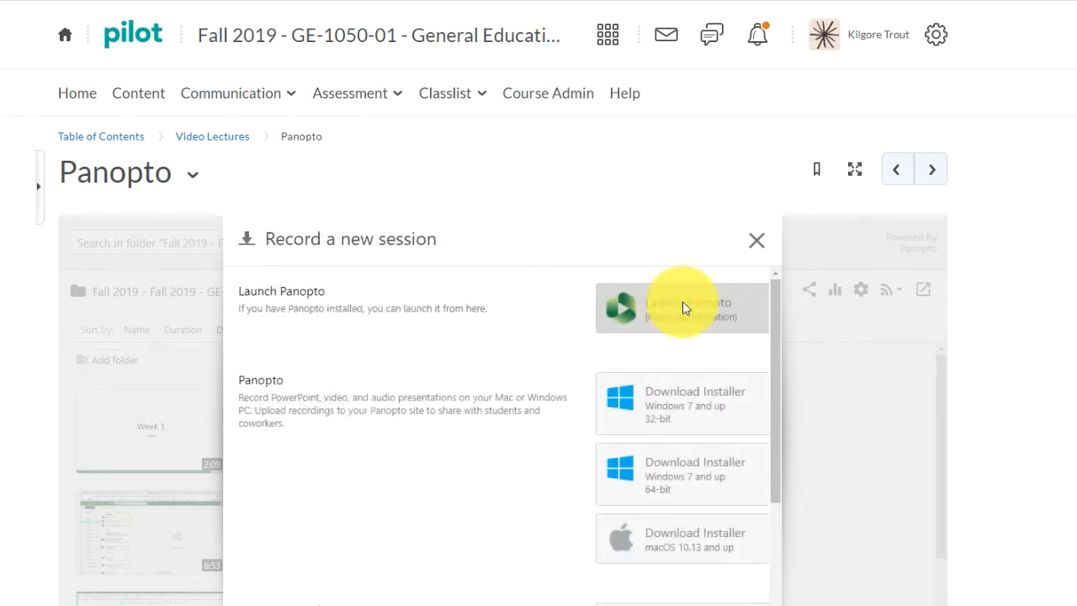
left_click(683, 309)
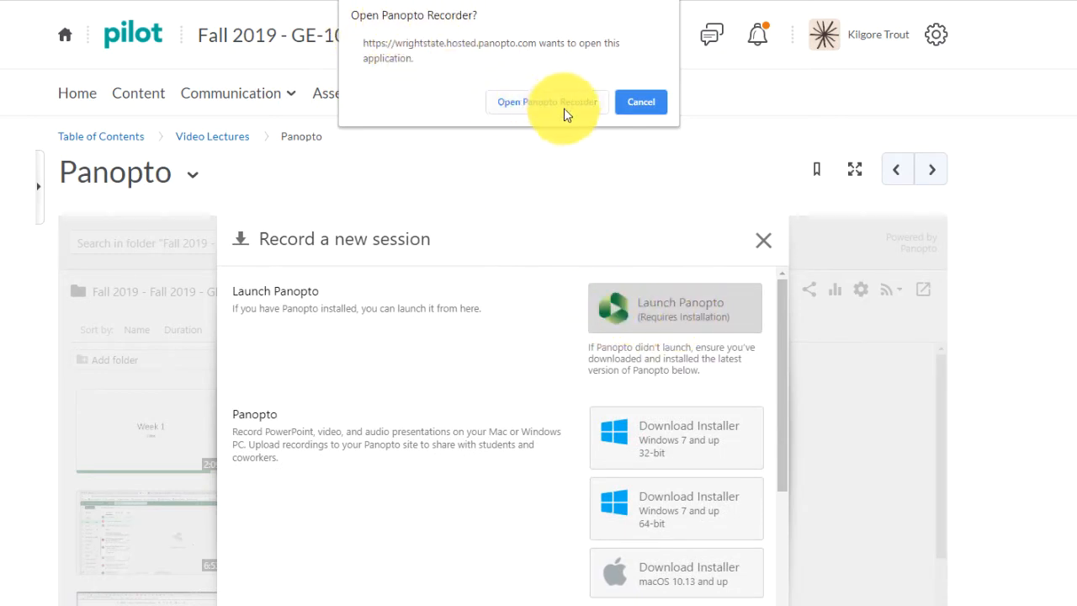
left_click(541, 103)
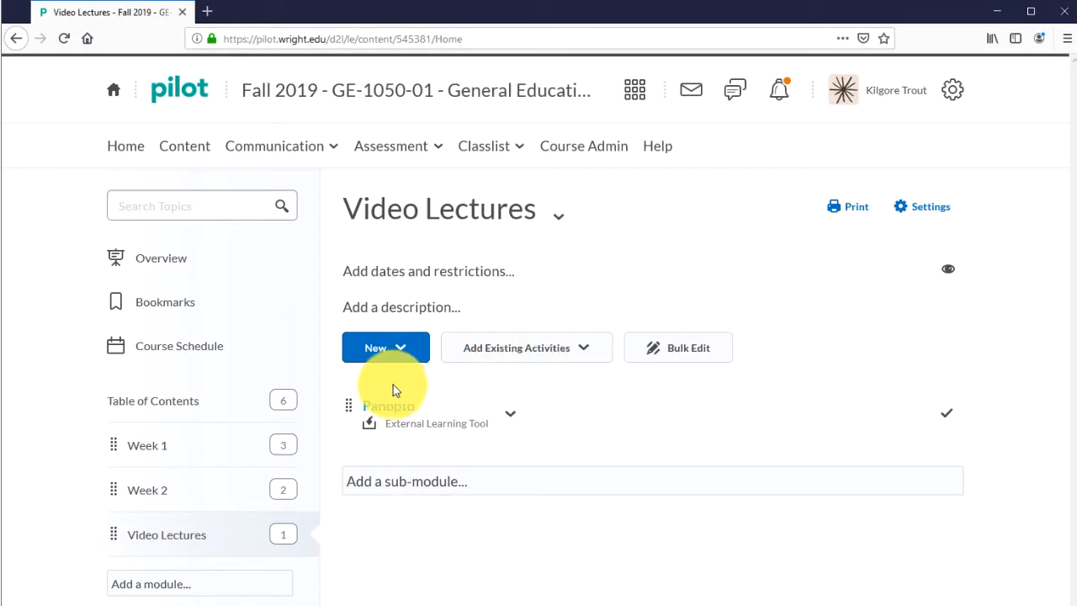
In Firefox, open the Panopto topic under Video Lectures and request a new recording session.
left_click(395, 409)
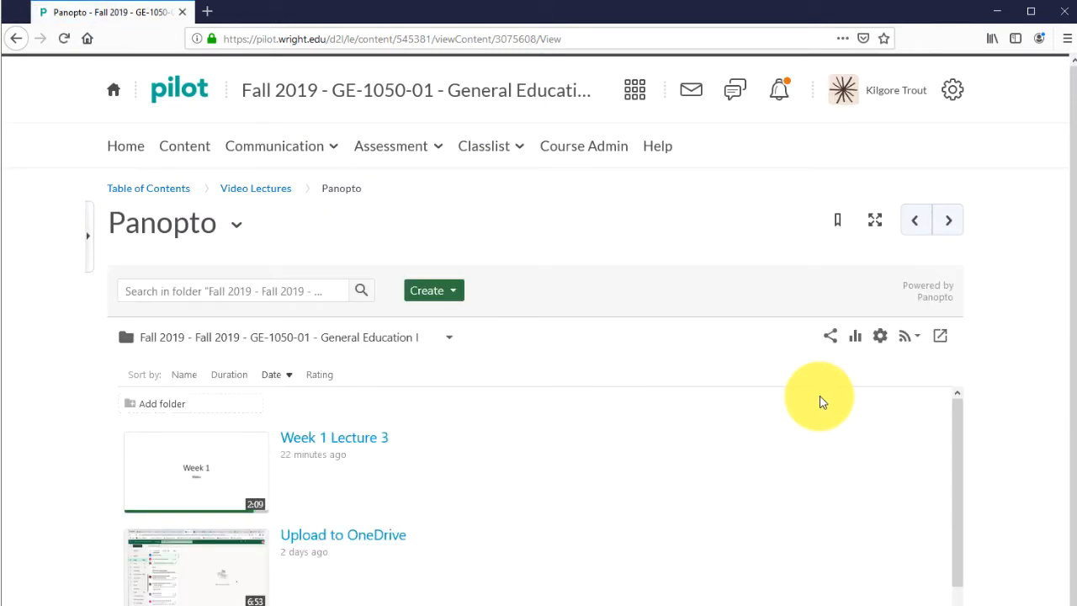
left_click(444, 291)
left_click(489, 324)
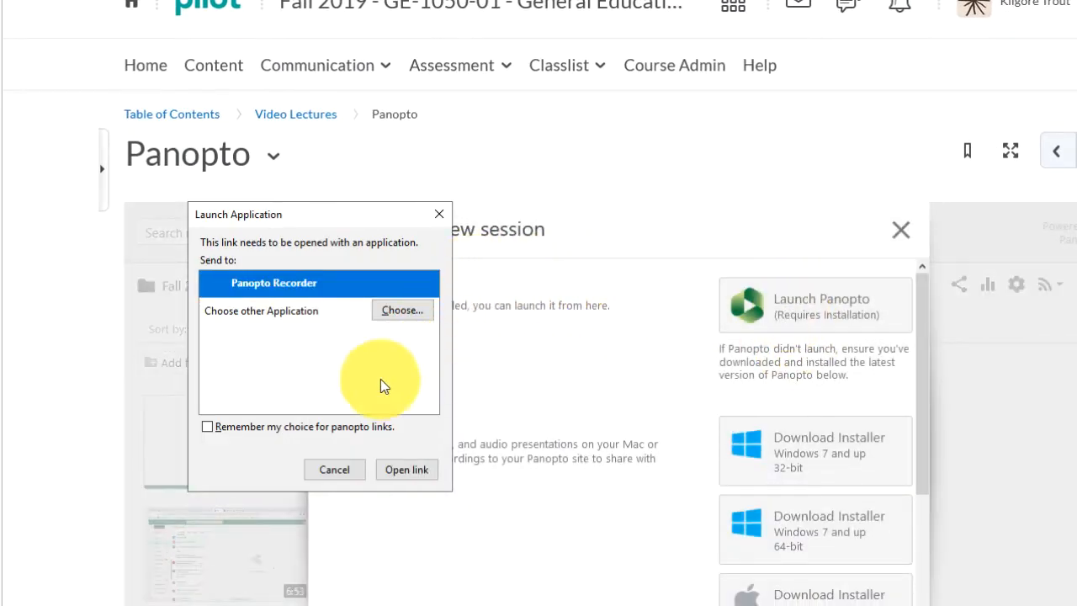
Move the application launch prompt aside and turn remembering the choice for panopto links on and off again.
left_click_drag(322, 210, 515, 172)
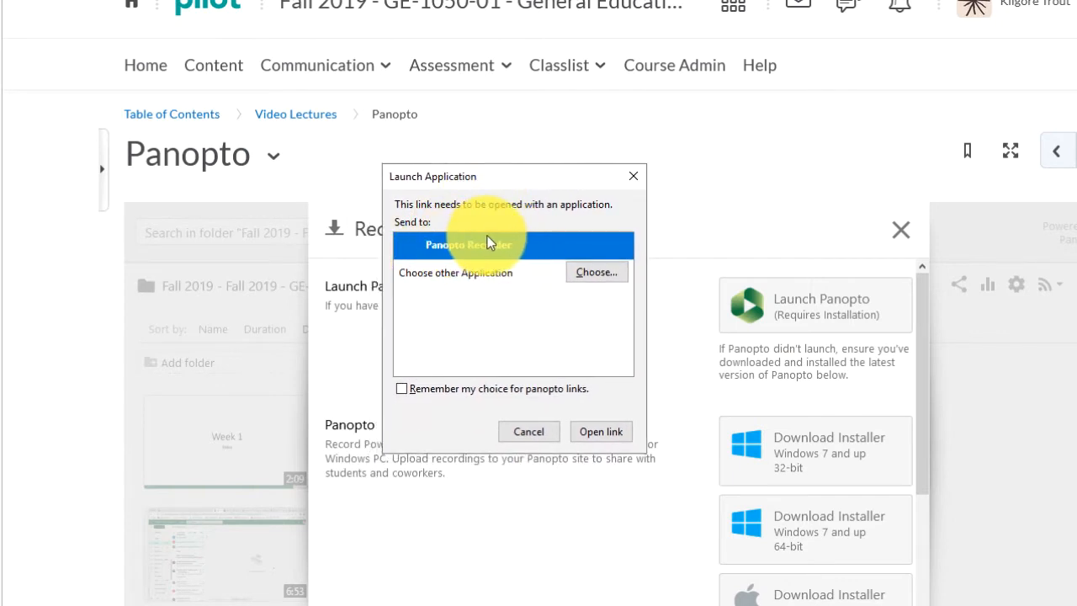
left_click(402, 392)
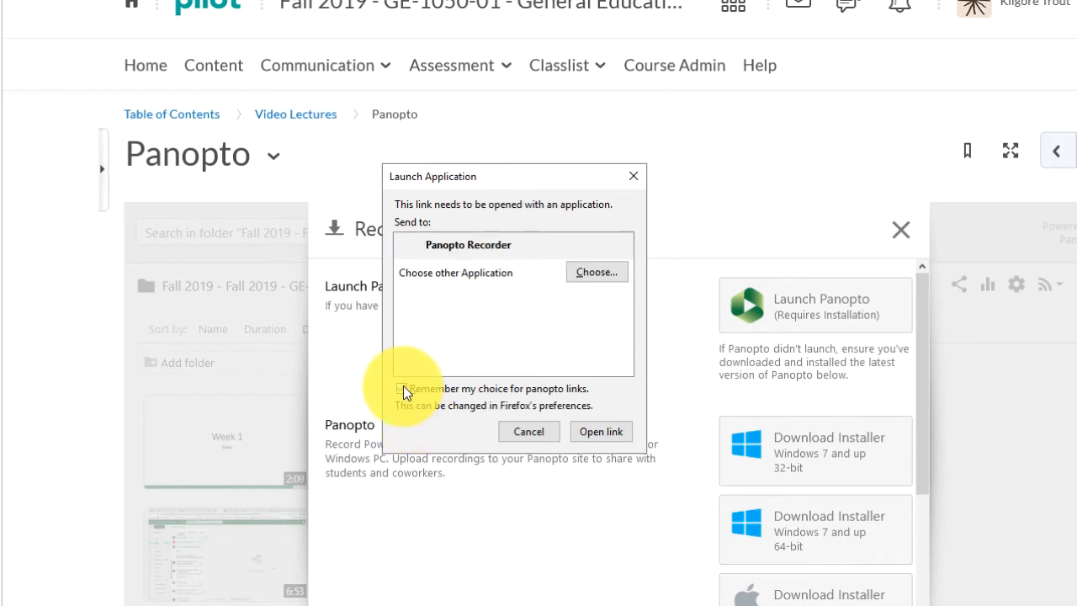
left_click(403, 390)
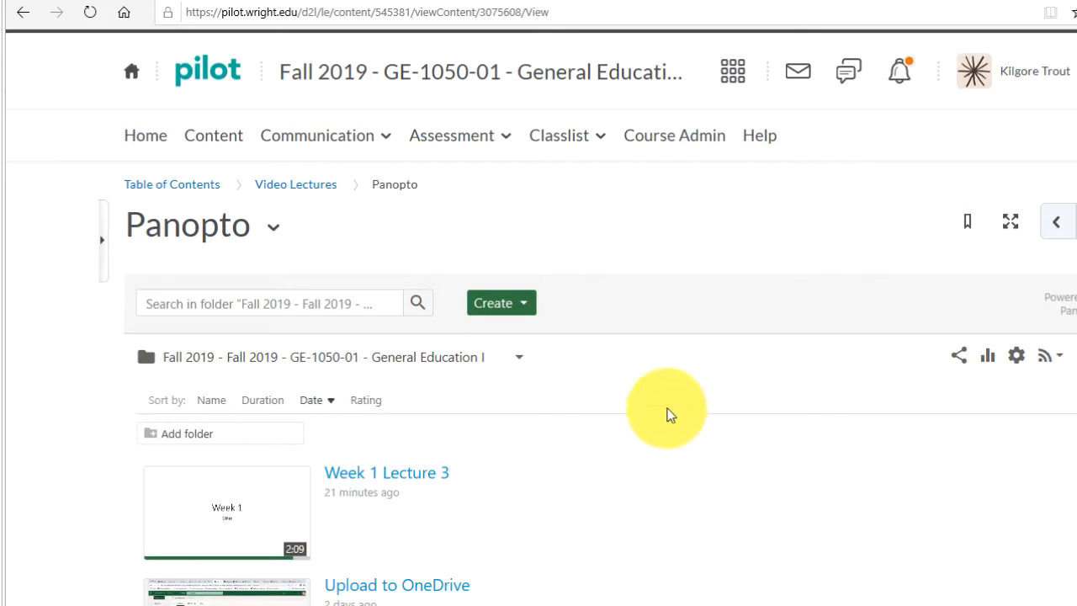
In Edge, create a new recording session from the Panopto folder and launch the installed Panopto recorder.
left_click(527, 304)
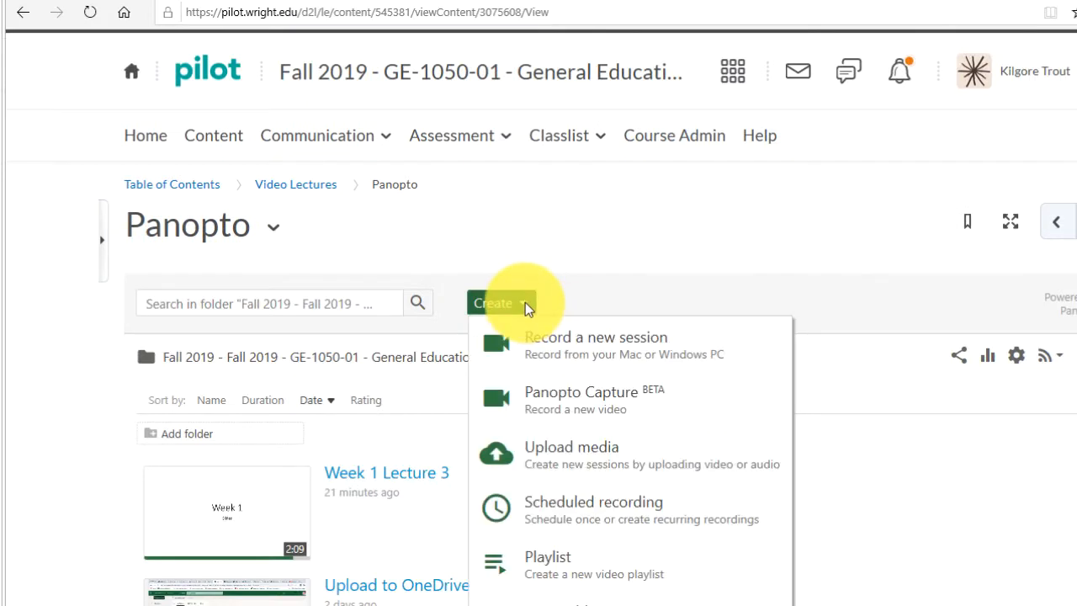
left_click(555, 340)
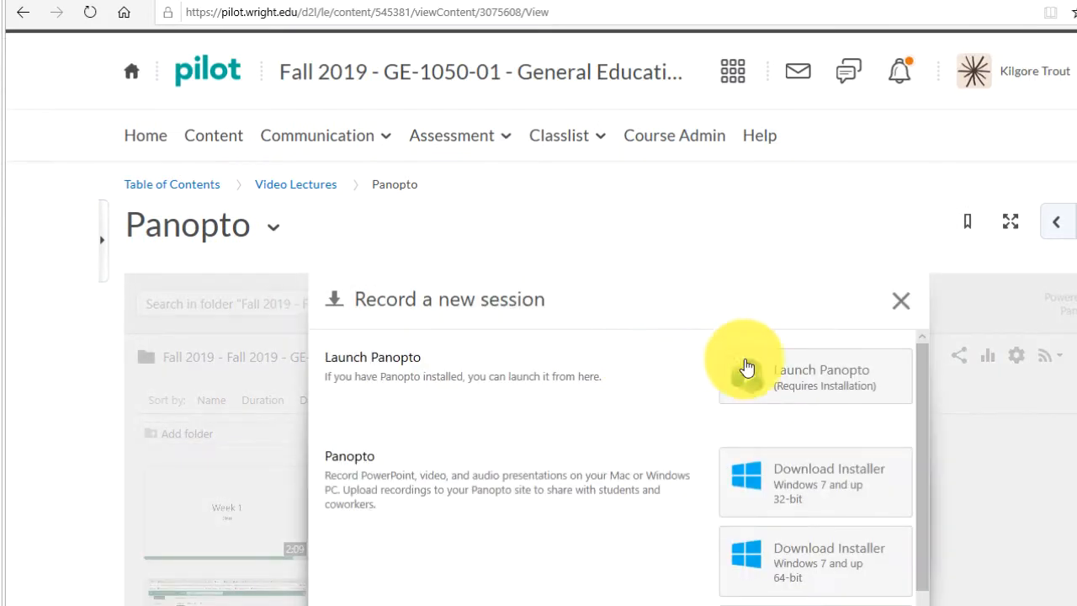
left_click(815, 378)
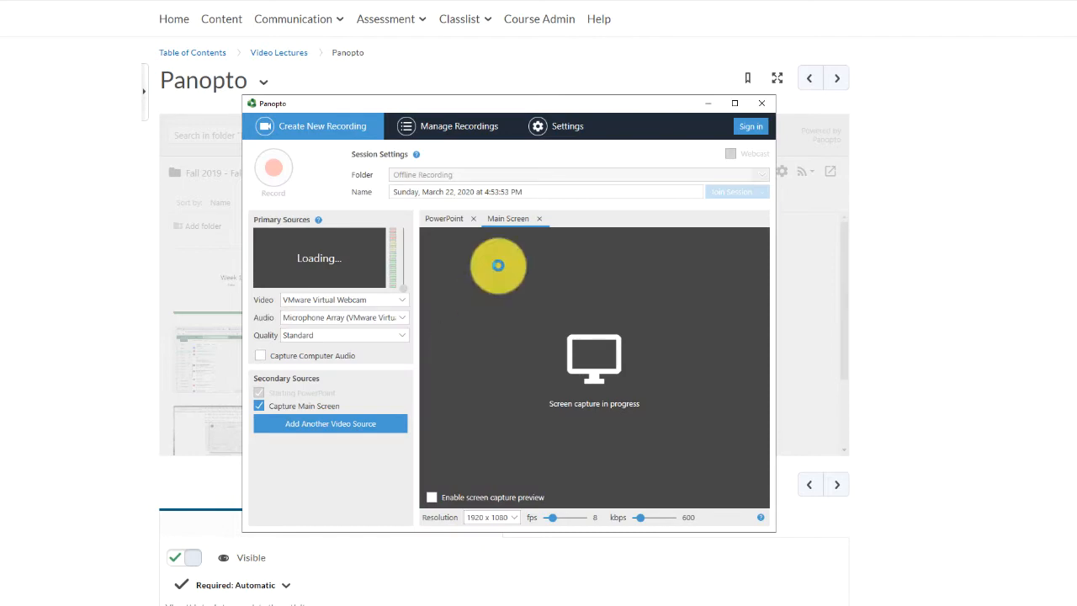
Move and enlarge the Panopto recorder window over the course page.
left_click_drag(598, 104, 490, 44)
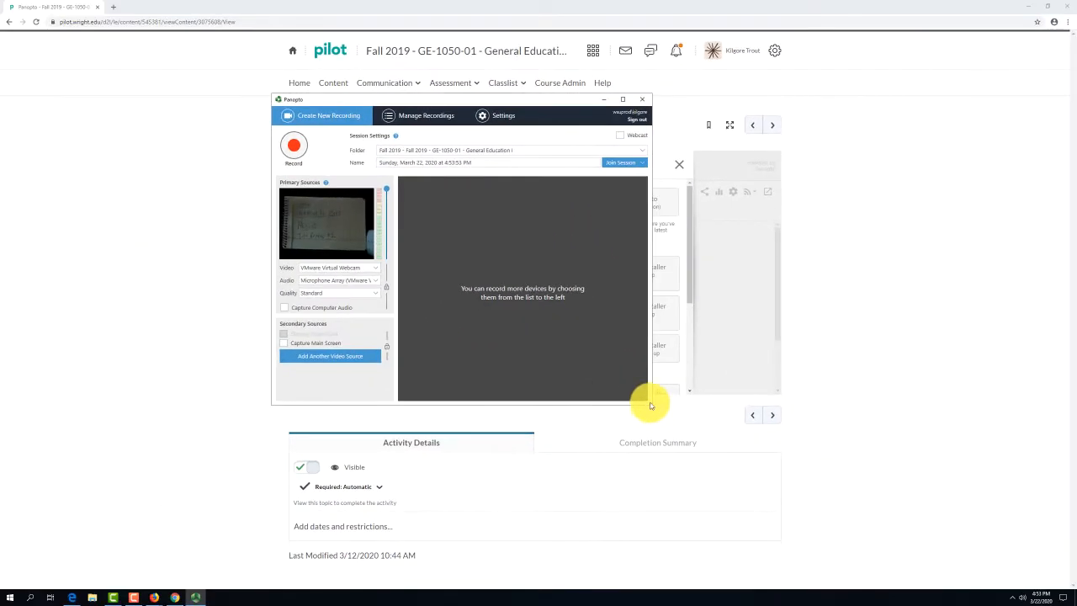
left_click_drag(651, 405, 879, 510)
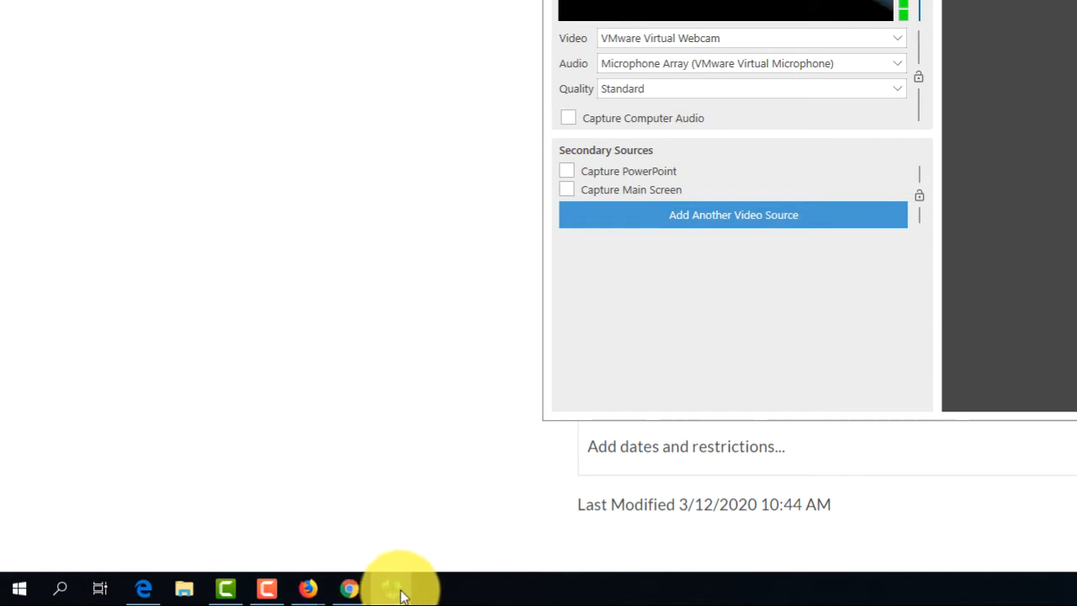
mouse_move(399, 593)
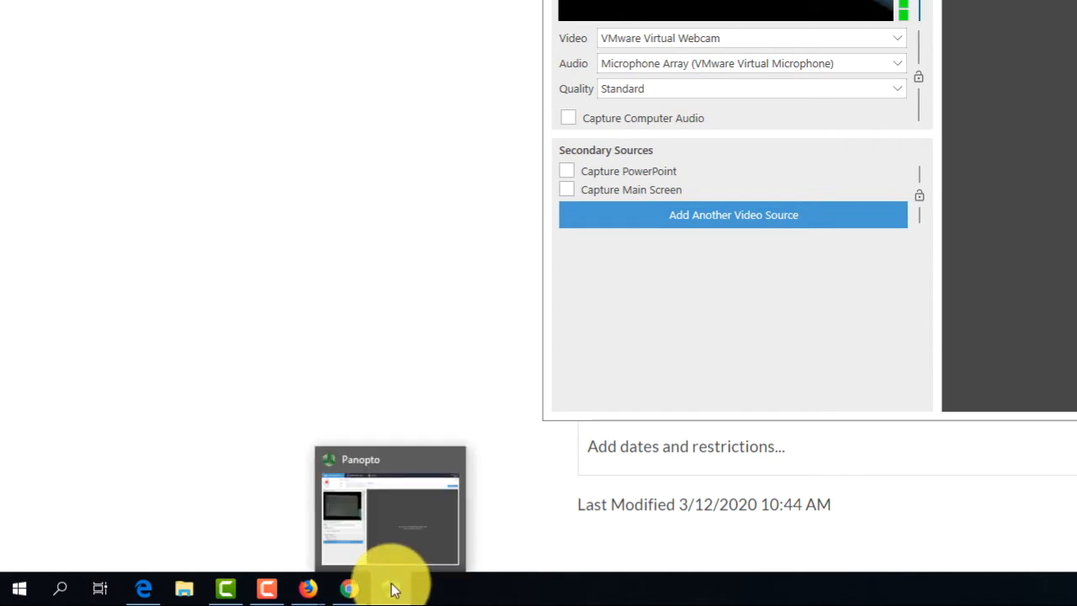
left_click(397, 593)
left_click(397, 592)
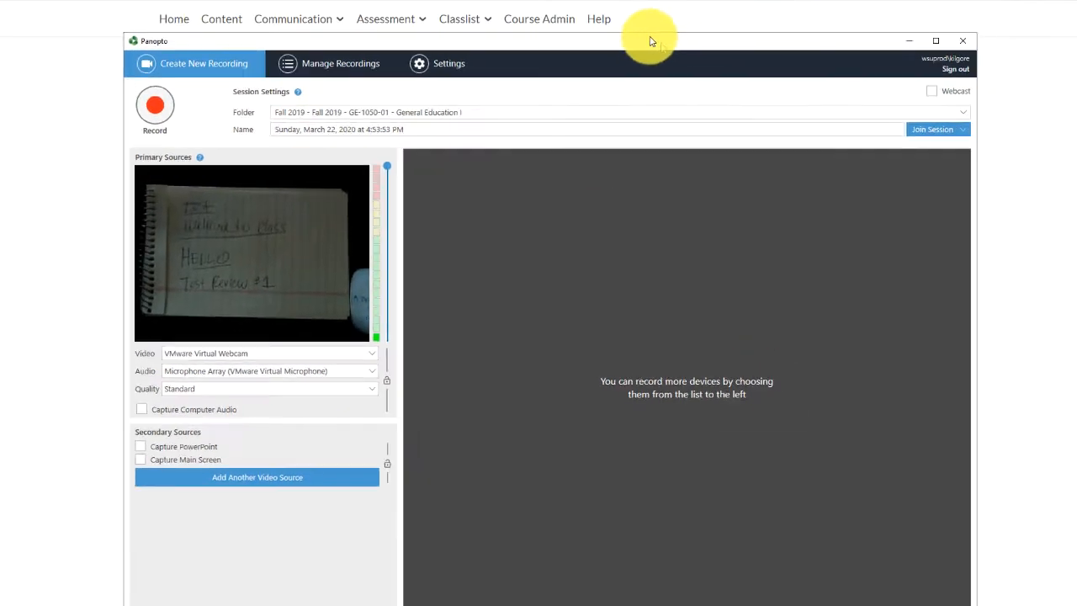
left_click_drag(651, 40, 611, 17)
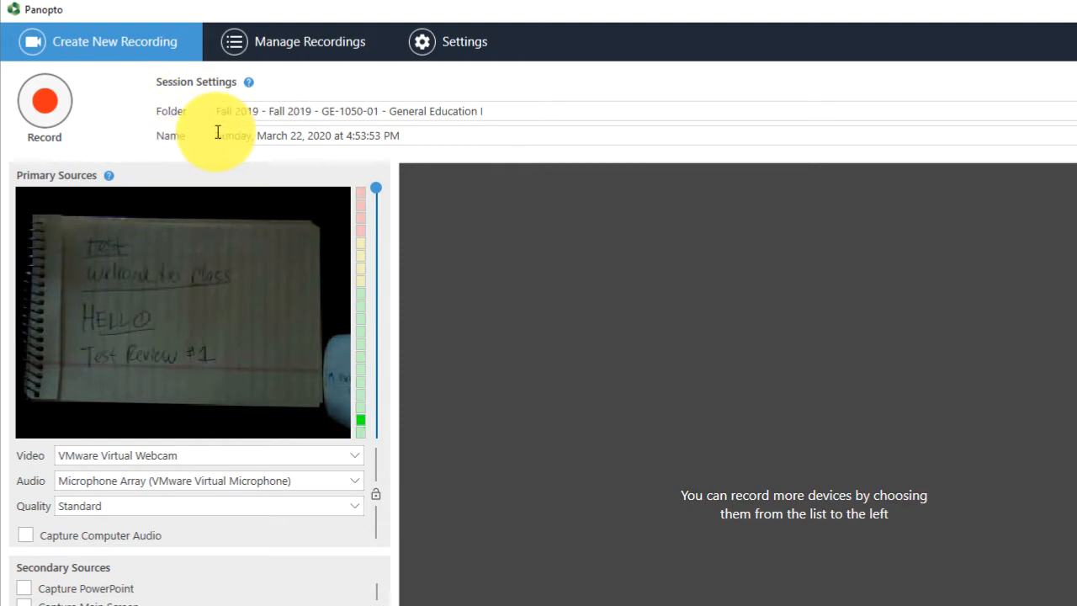
Name the session "Week 2 Lecture 3 part A" and check the available primary video sources.
left_click_drag(218, 134, 160, 130)
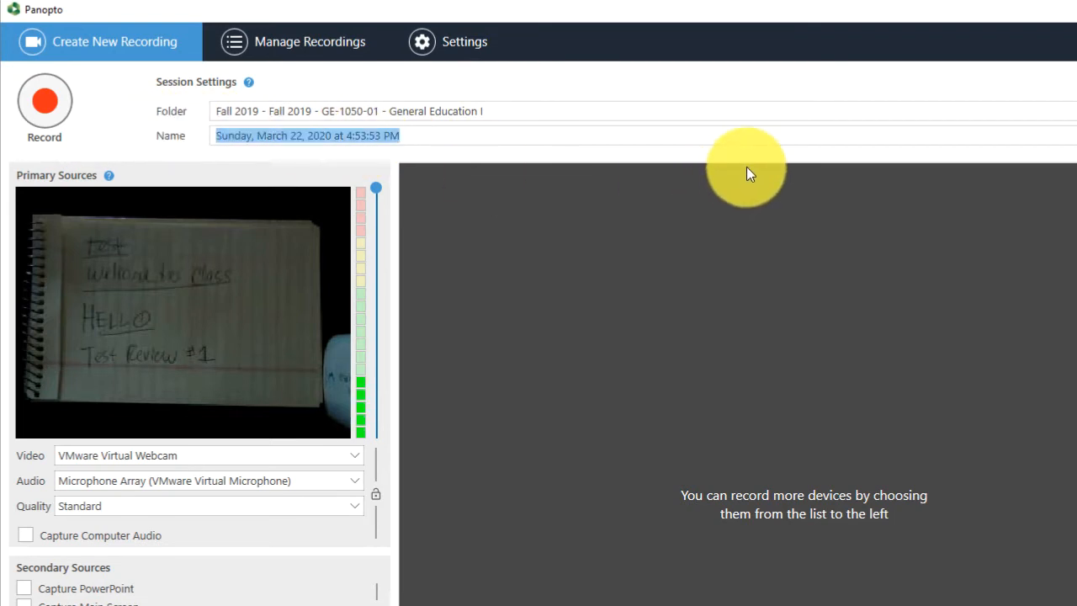
type("Week 2 Lecture 3 part A")
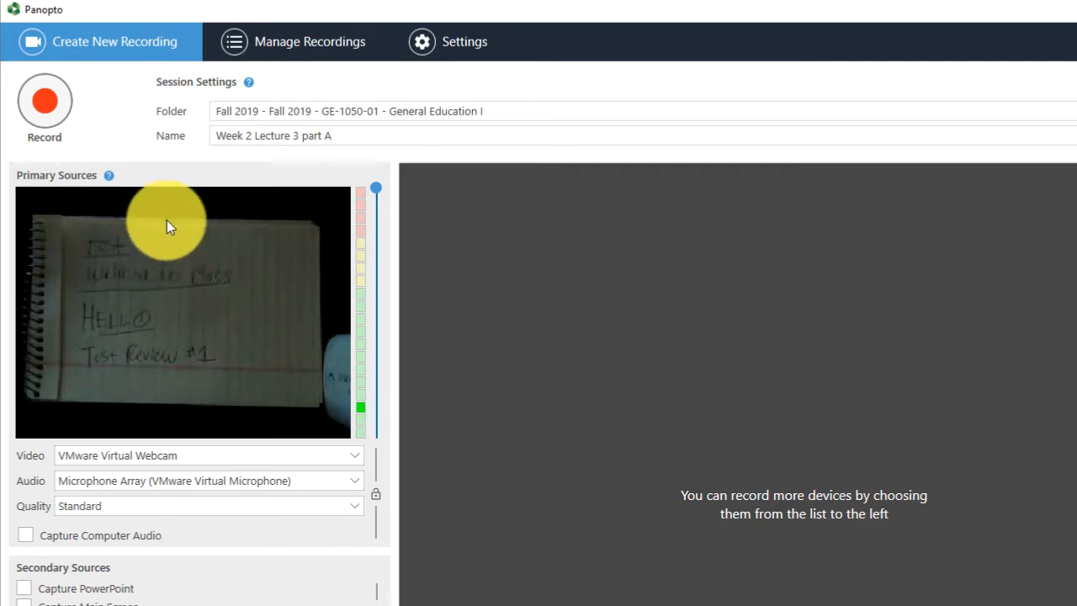
left_click(234, 462)
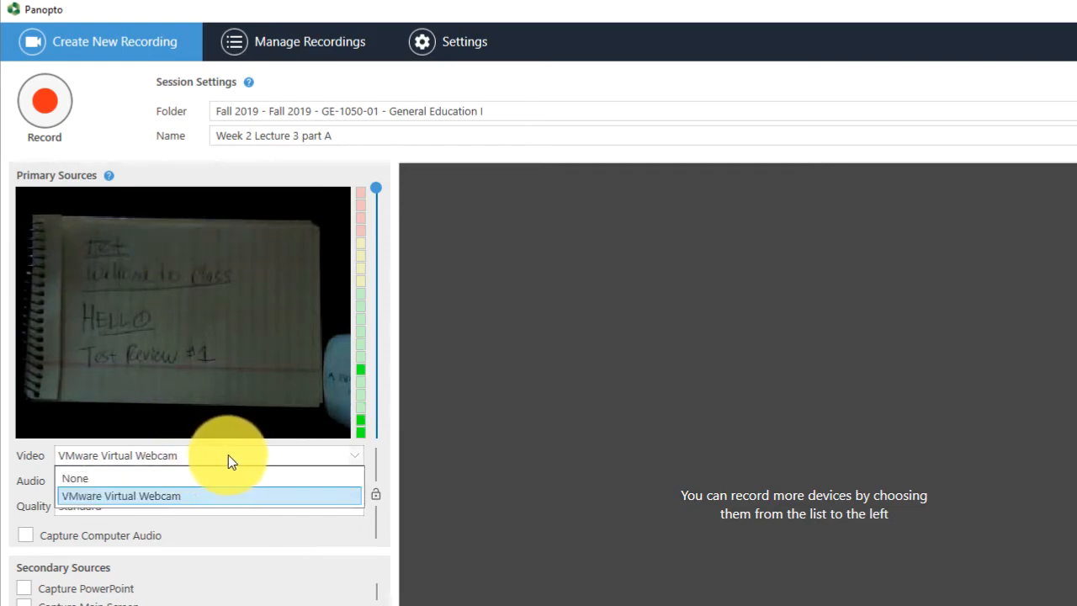
left_click(233, 454)
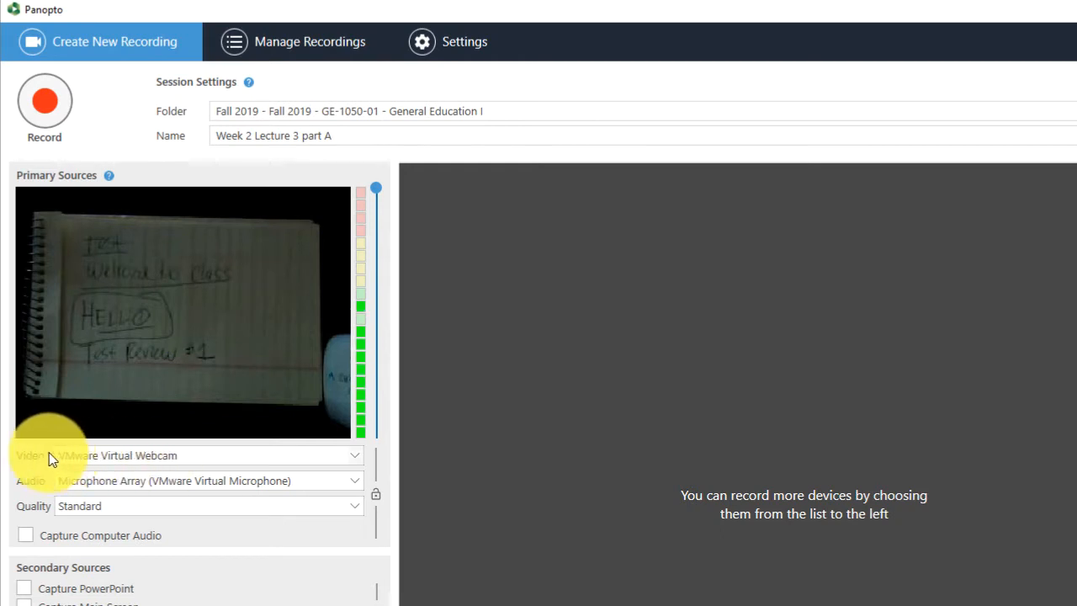
Switch the primary video source to None and back to VMware Virtual Webcam, and check the available audio sources.
left_click(257, 456)
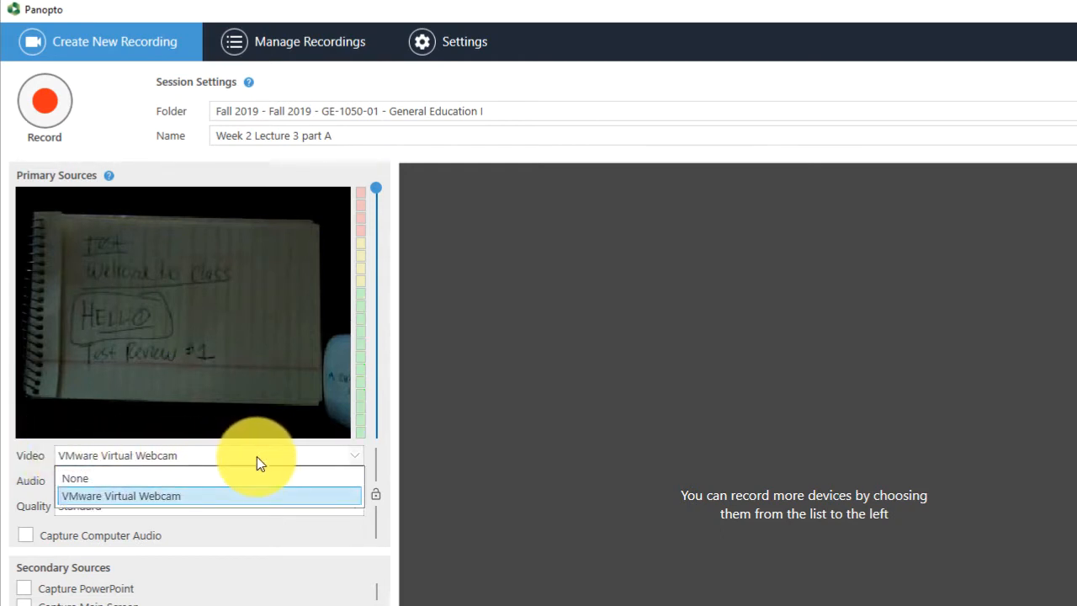
left_click(159, 478)
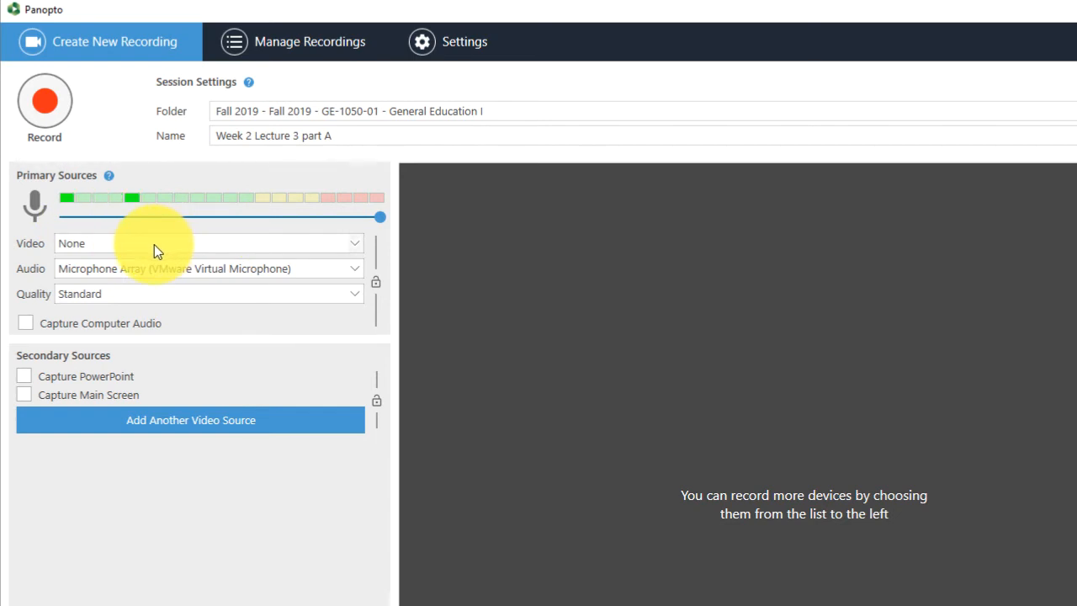
left_click(355, 239)
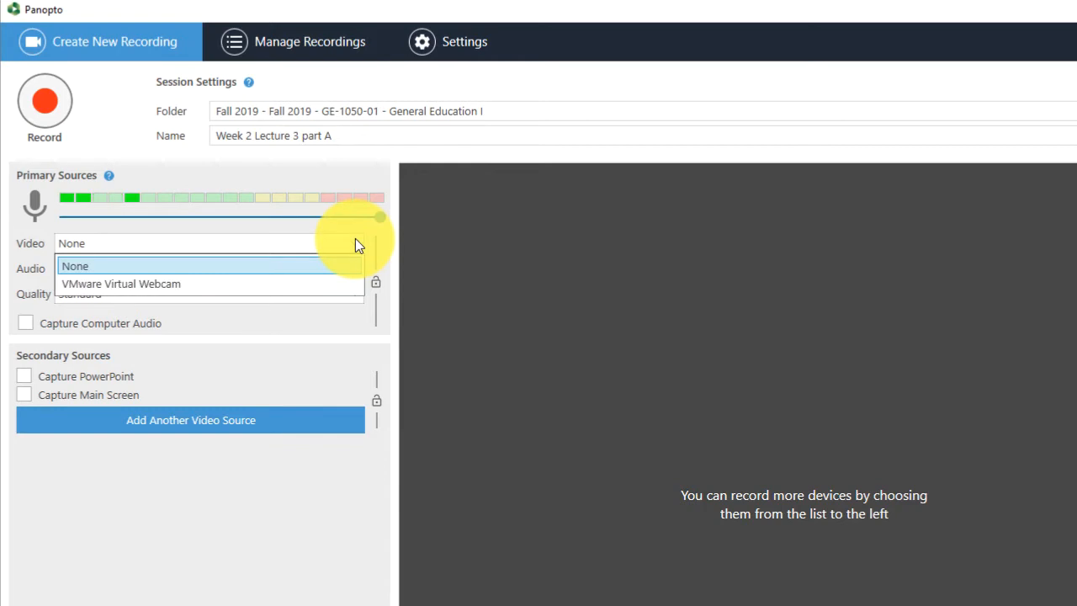
left_click(201, 285)
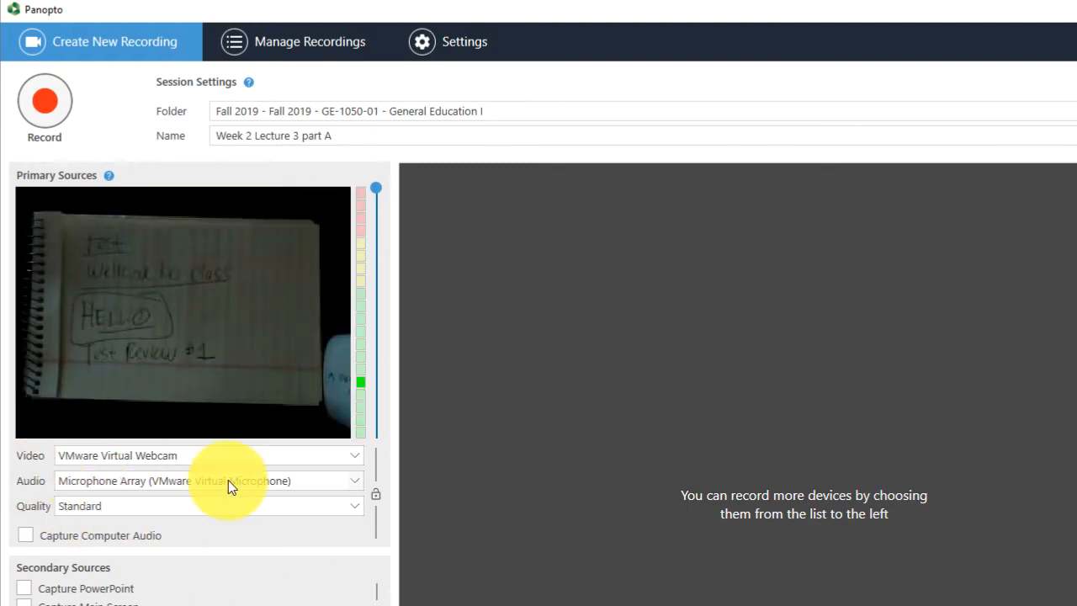
left_click(353, 477)
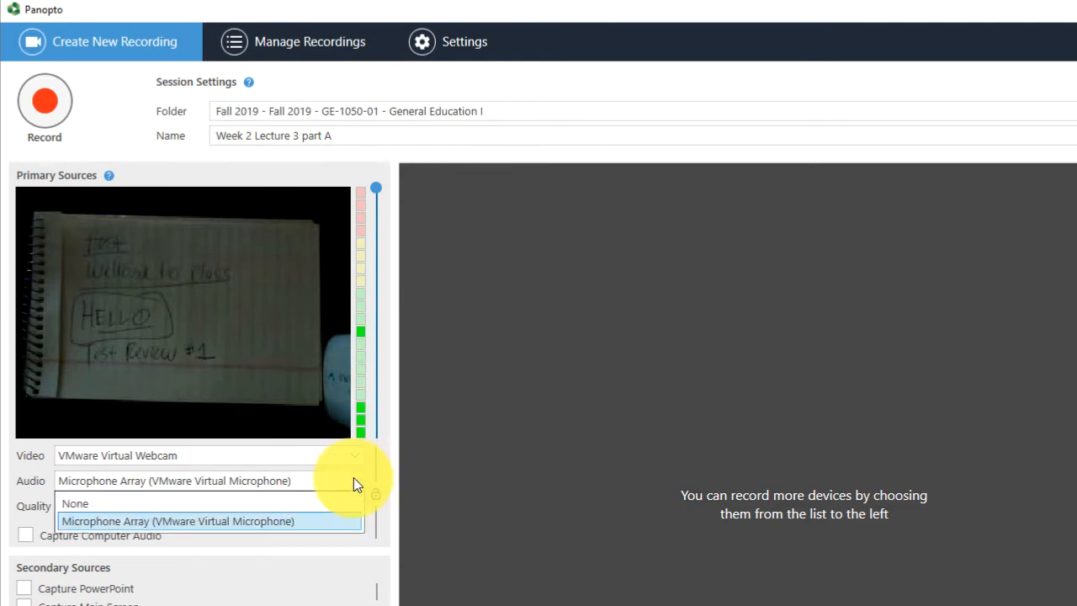
left_click(353, 477)
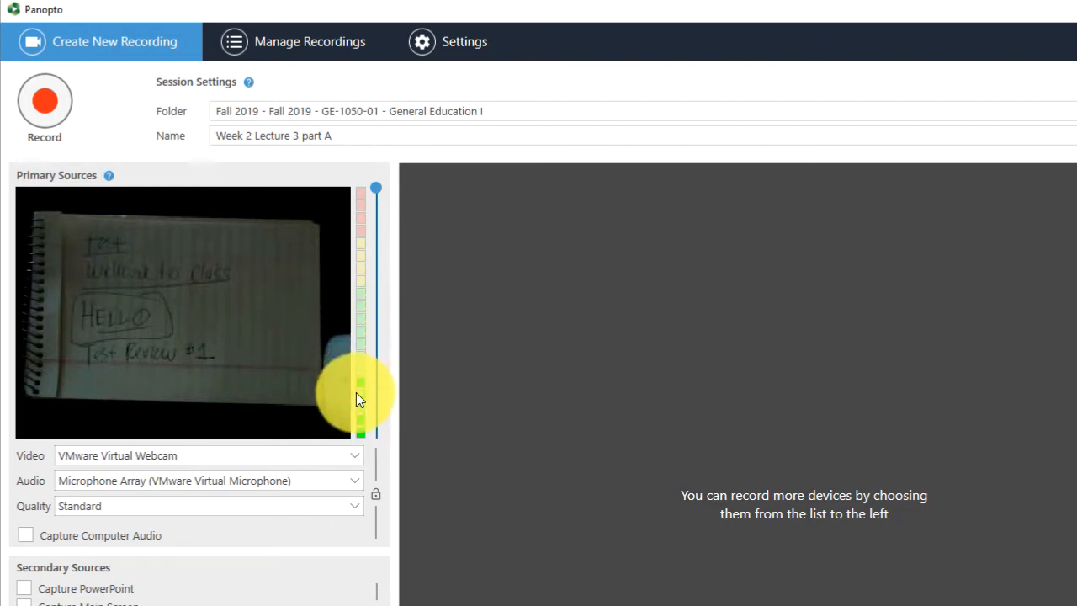
Set the primary video source to None and lower the microphone volume slightly, keeping the Microphone Array as audio source.
left_click(204, 453)
left_click(157, 477)
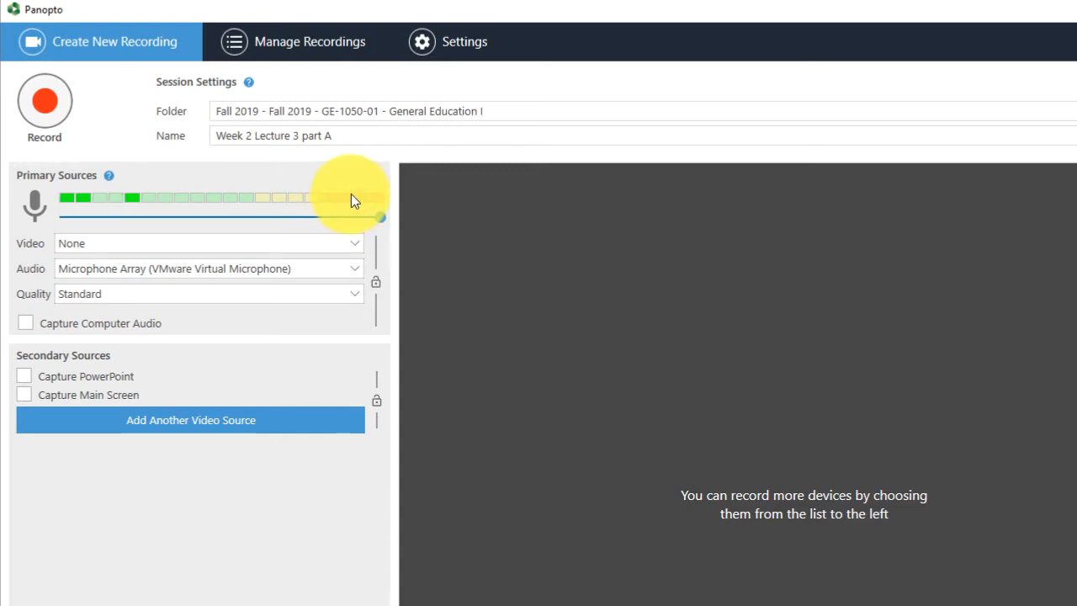
mouse_move(380, 214)
left_mouse_down()
mouse_move(246, 214)
mouse_move(379, 215)
left_mouse_up()
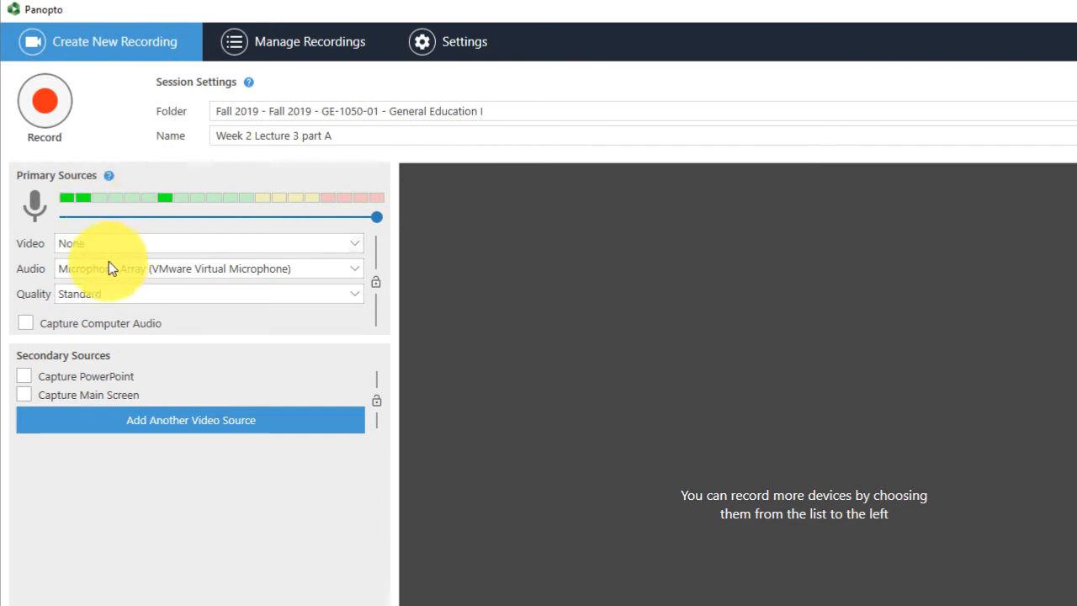
left_click(158, 267)
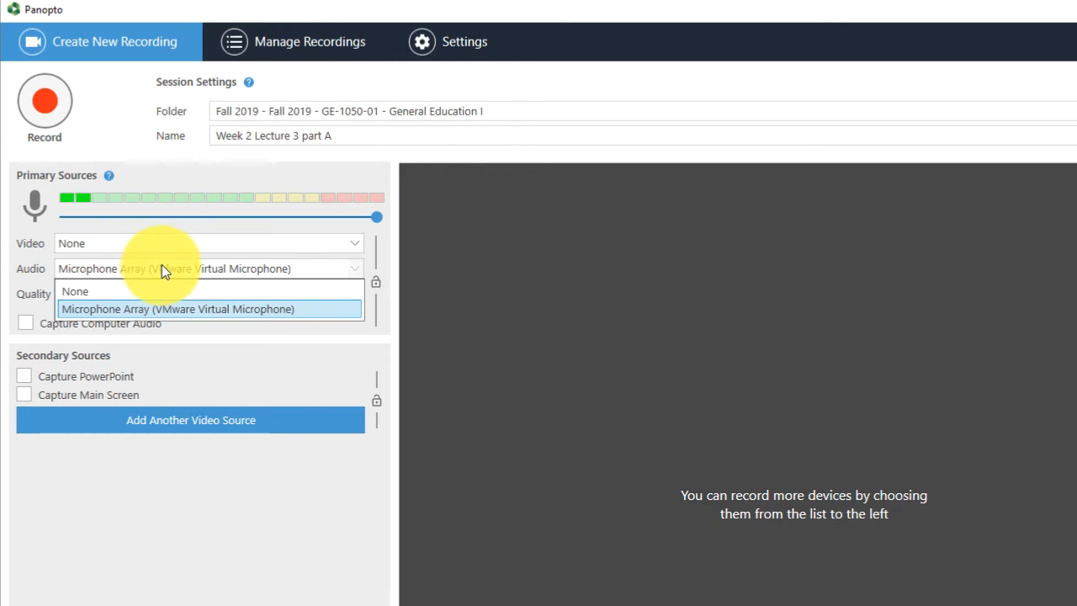
left_click(409, 265)
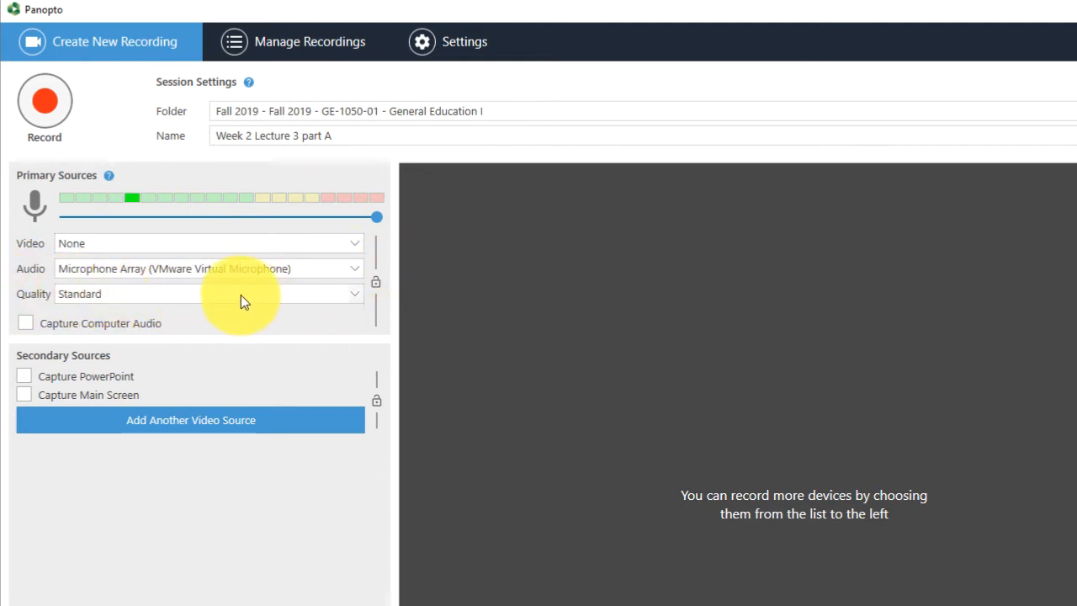
Set the primary video source to VMware Virtual Webcam and review the recording quality options.
left_click(137, 239)
left_click(135, 283)
left_click(351, 504)
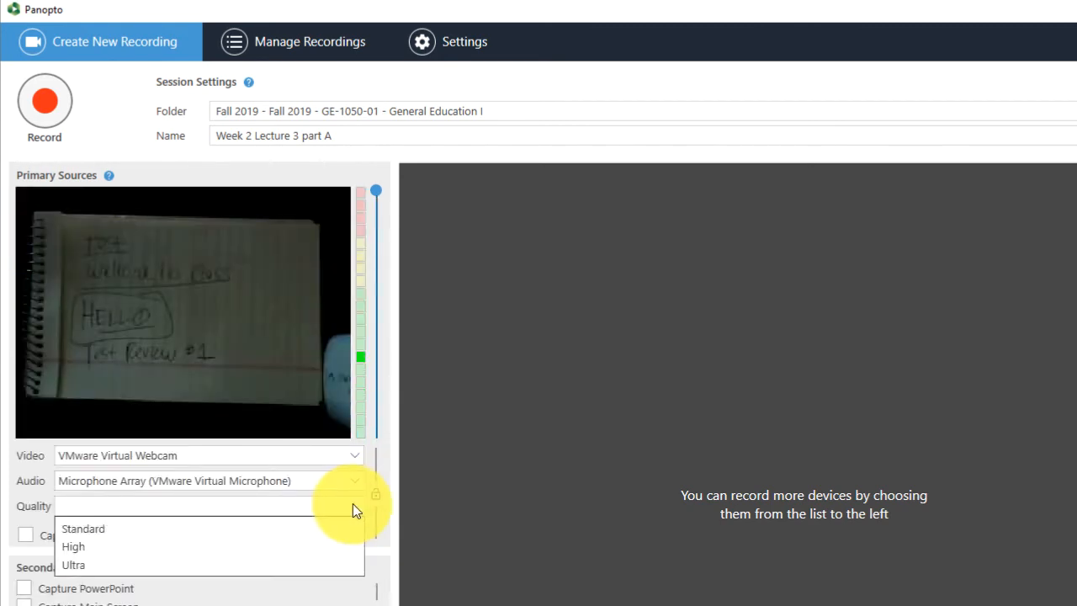
left_click(353, 504)
left_click(356, 503)
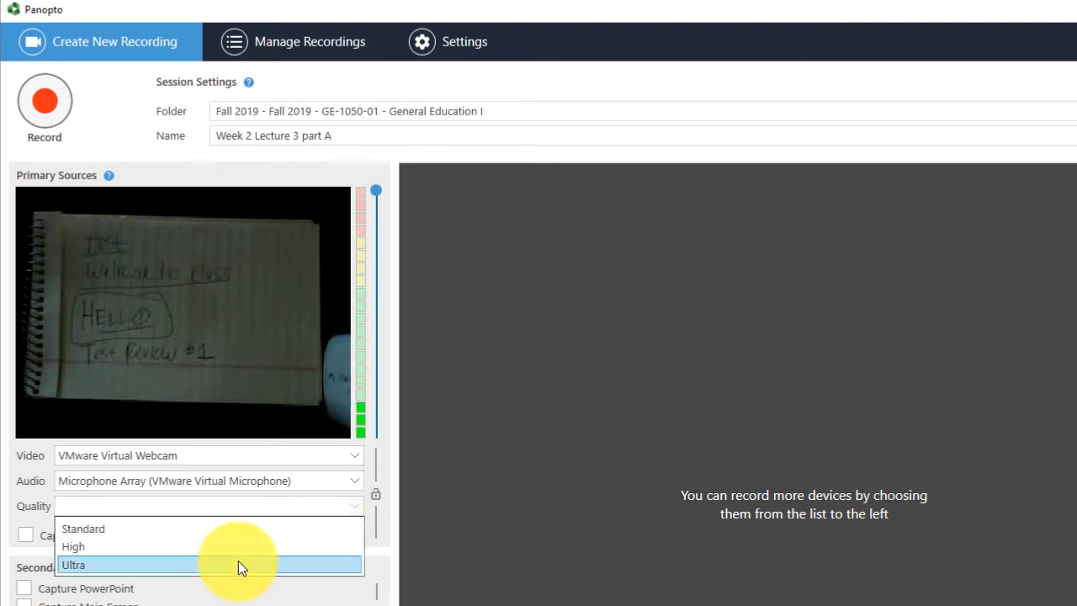
left_click(355, 504)
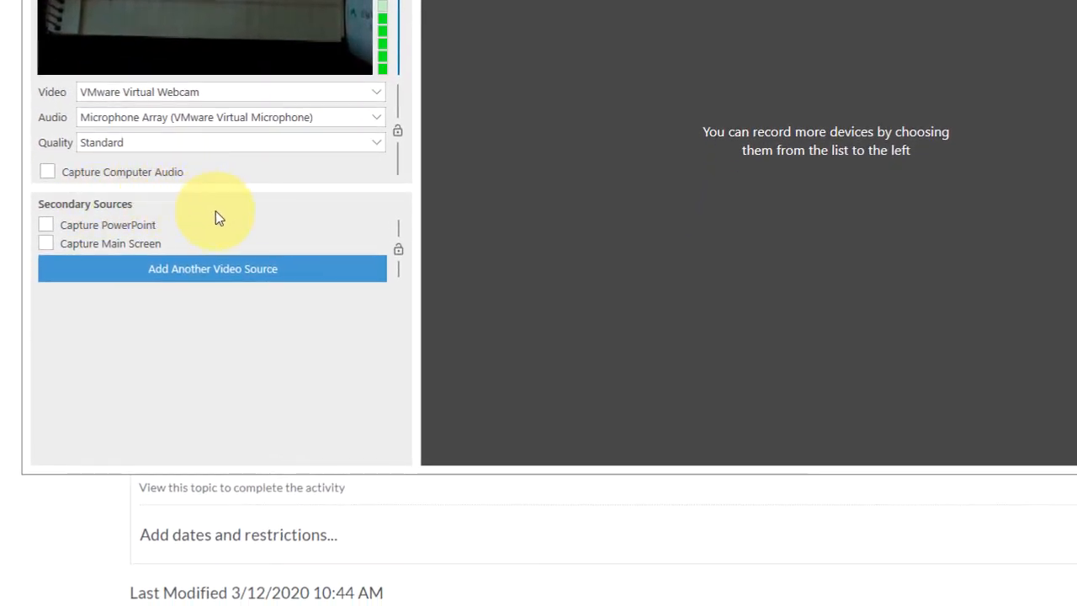
Enable PowerPoint capture as a secondary source for the recording.
left_click(46, 225)
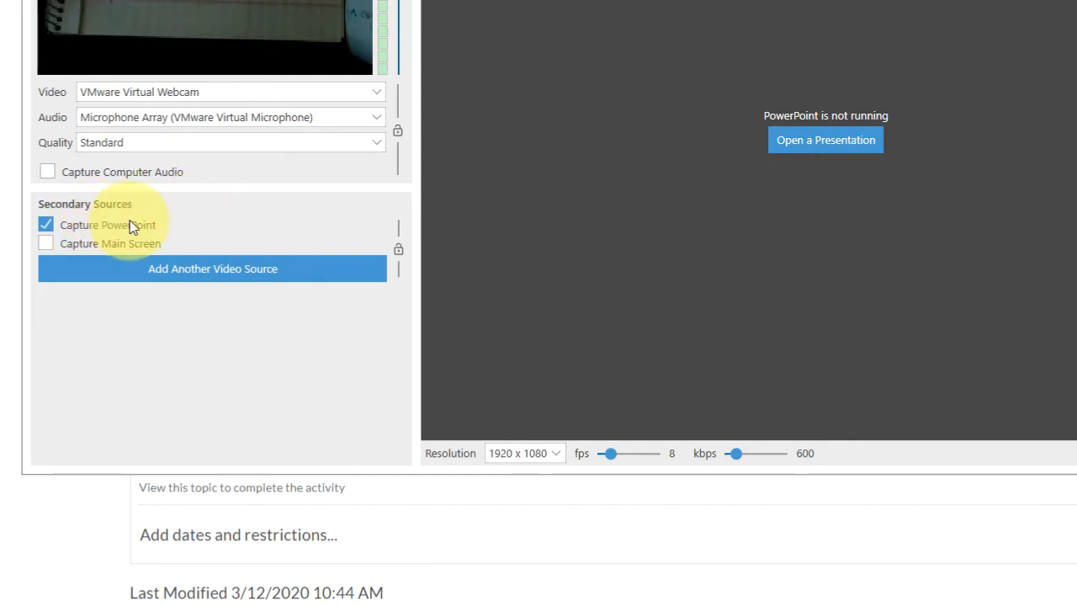
Enable main screen capture as a secondary source alongside the PowerPoint capture.
left_click(48, 243)
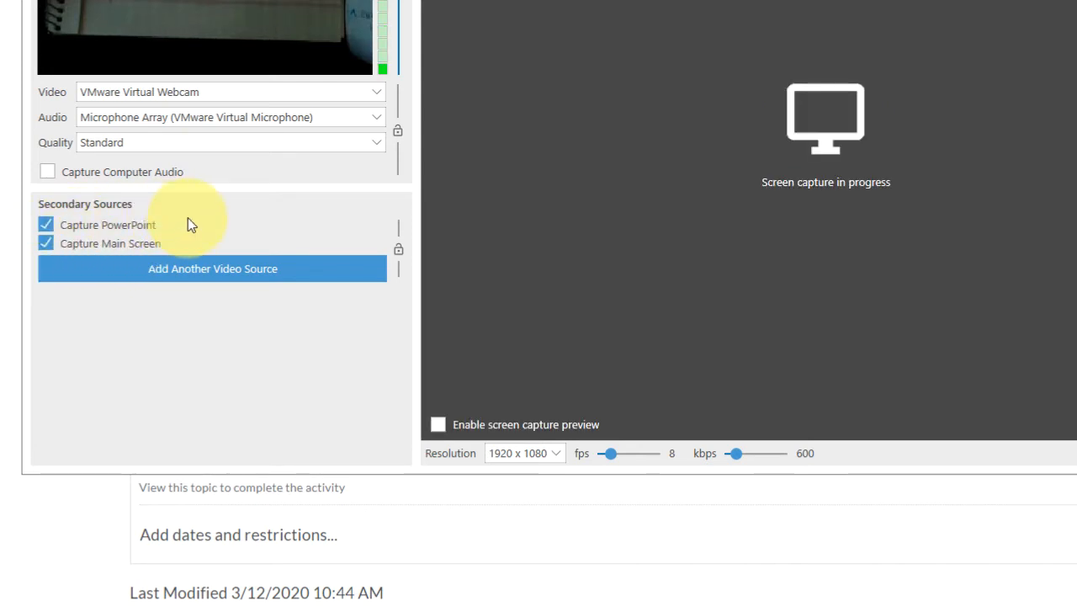
left_click(45, 243)
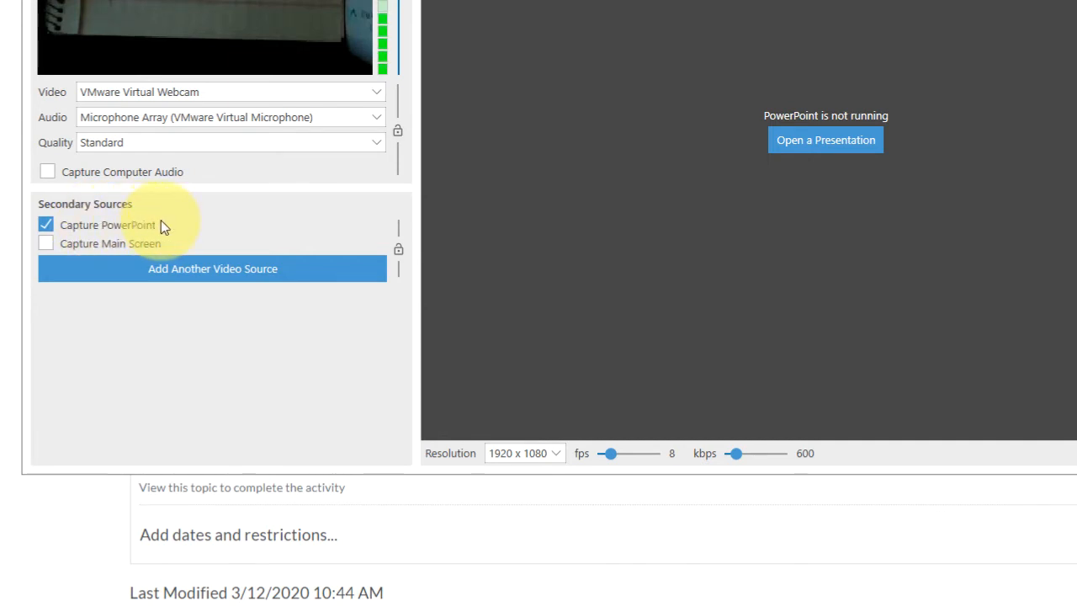
left_click(46, 244)
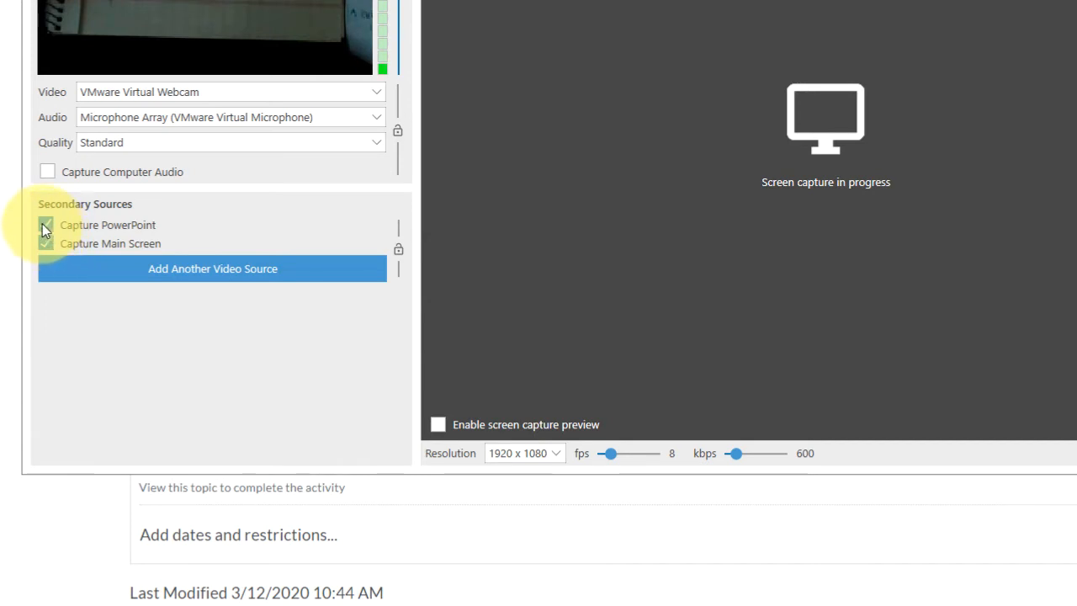
Check the selection offered for adding another secondary video source, and cancel adding it.
left_click(276, 267)
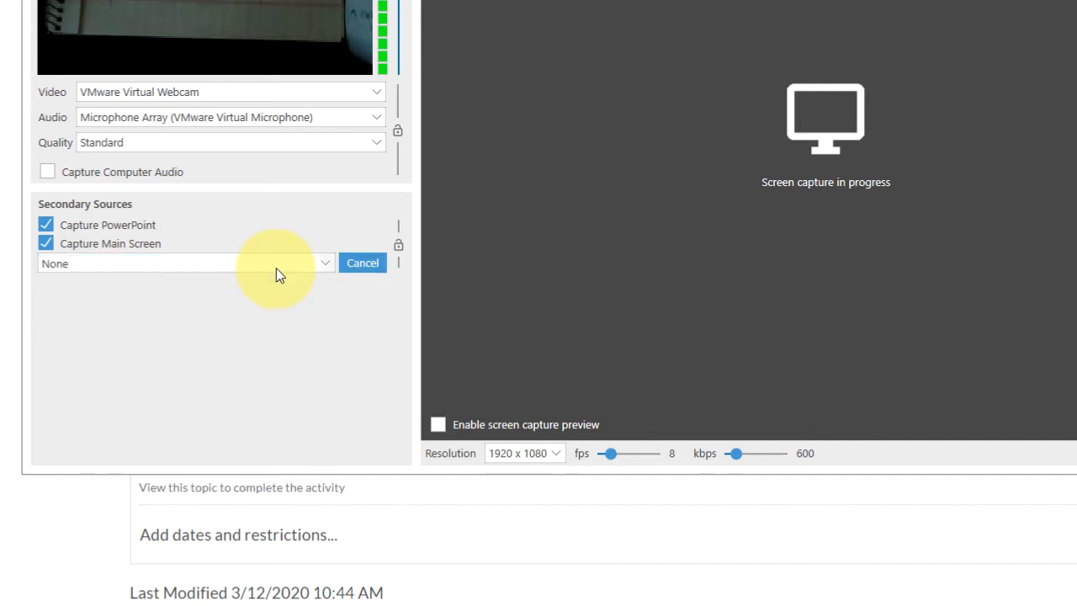
left_click(277, 265)
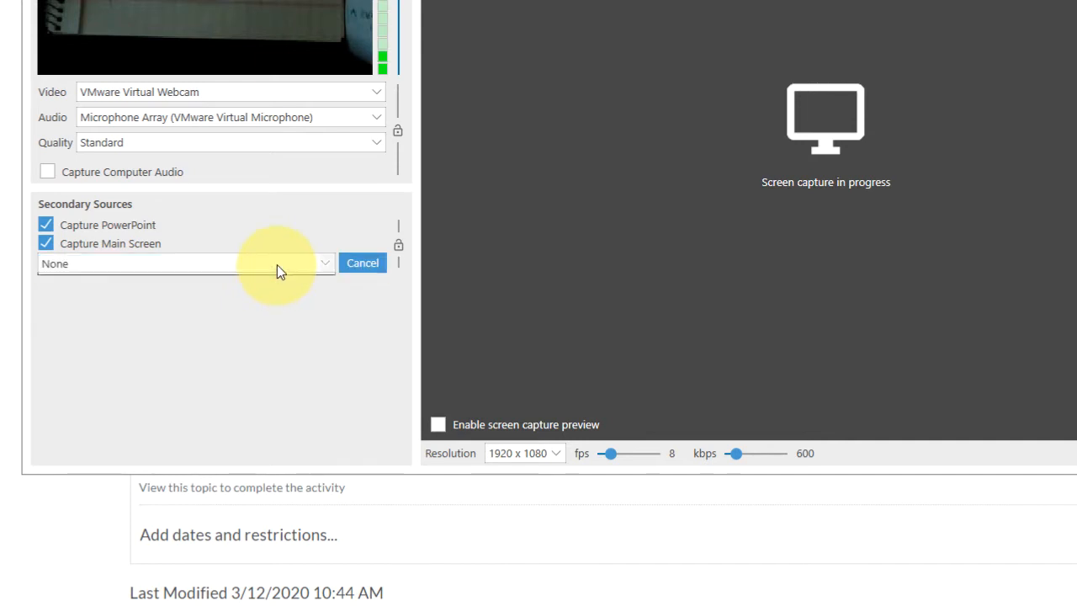
left_click(356, 260)
left_click(359, 263)
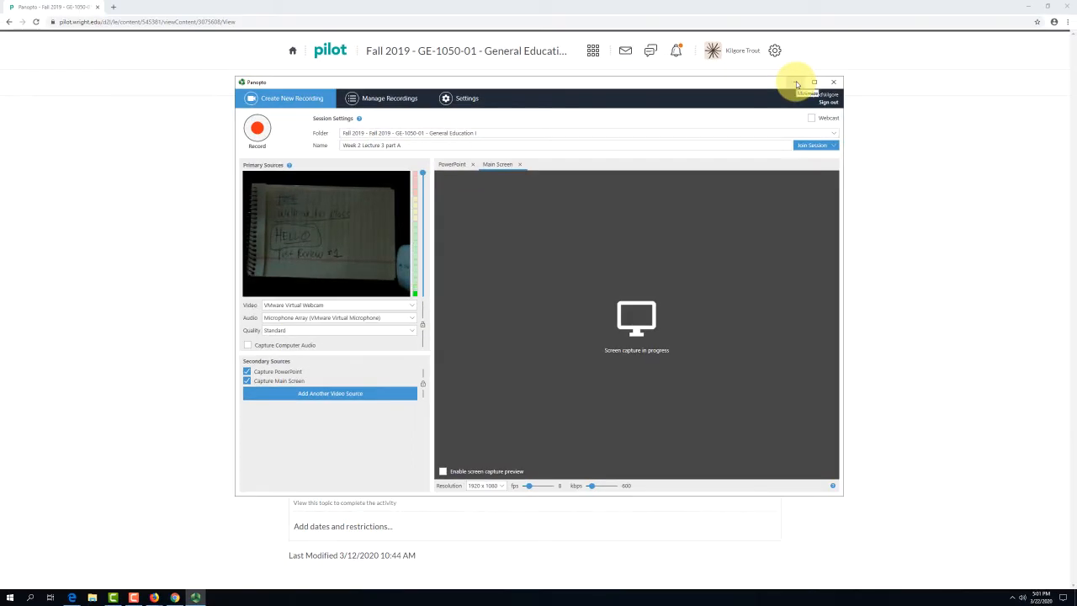
Minimize the Panopto recorder, close the new-session dialog in Pilot and open the Week 1 module.
left_click(796, 83)
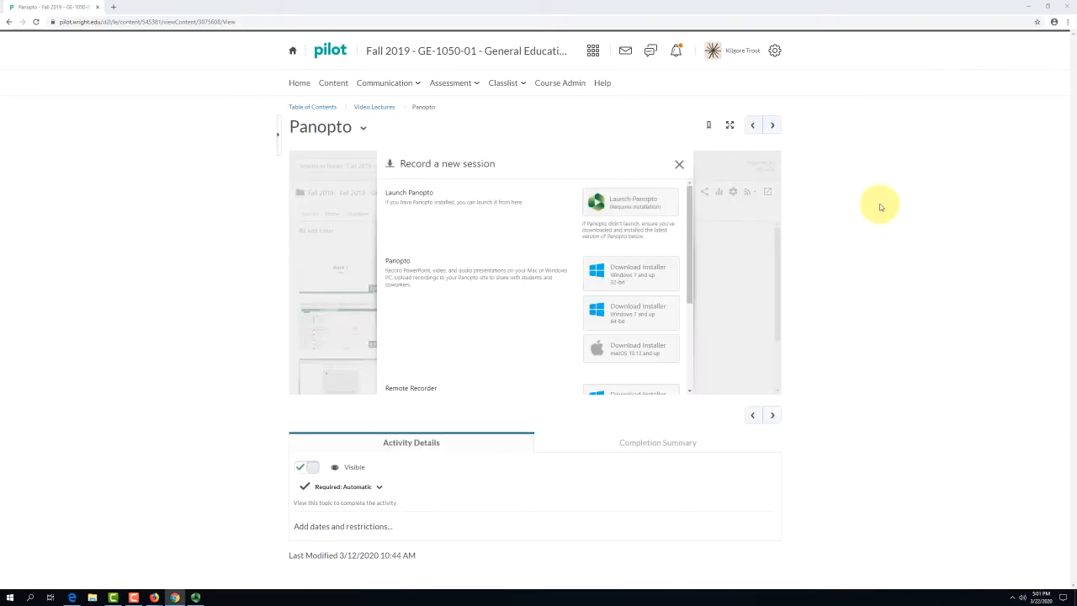
left_click(692, 173)
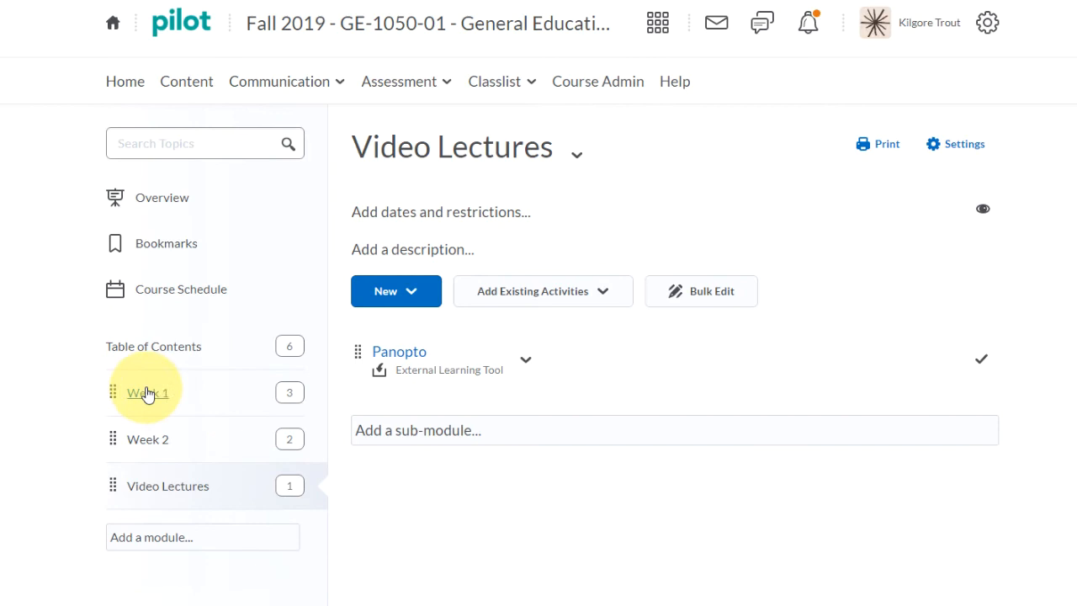
left_click(146, 393)
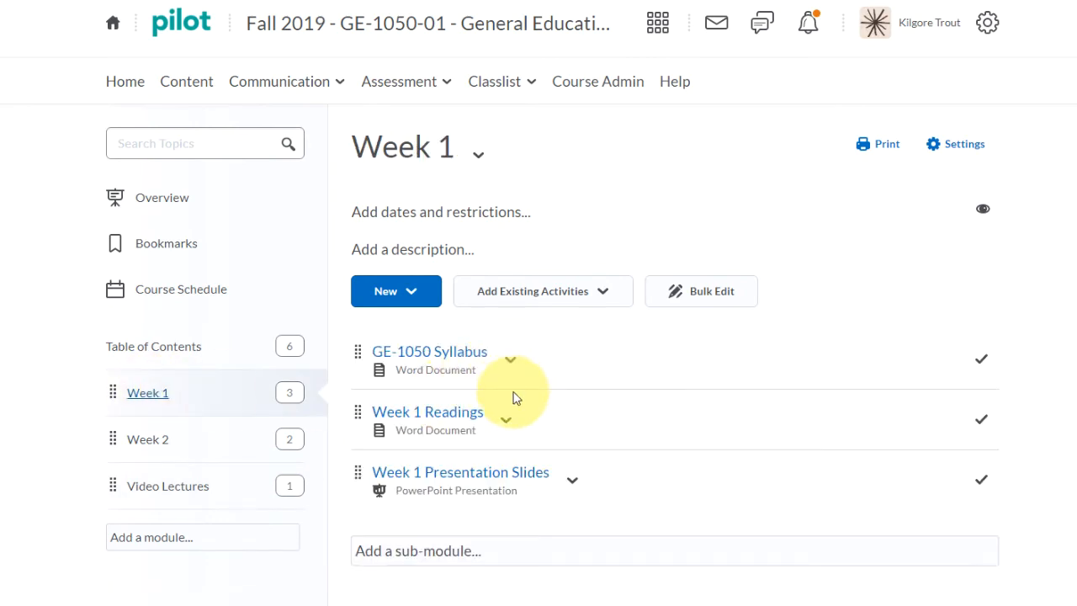
Download the Week 1 Presentation Slides and the GE-1050 Syllabus from the Week 1 module.
left_click(572, 483)
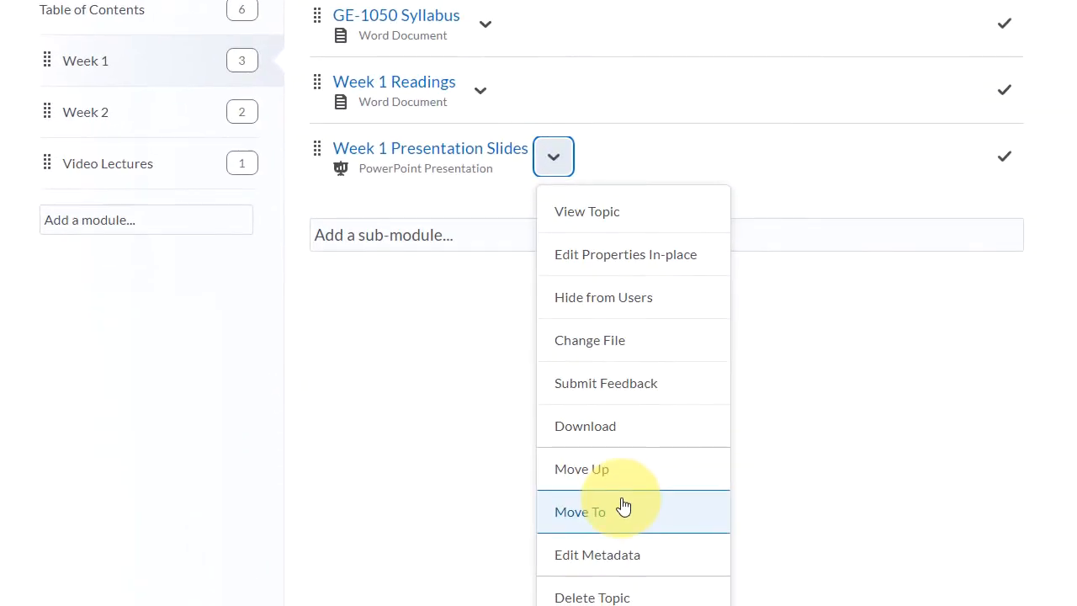
left_click(594, 429)
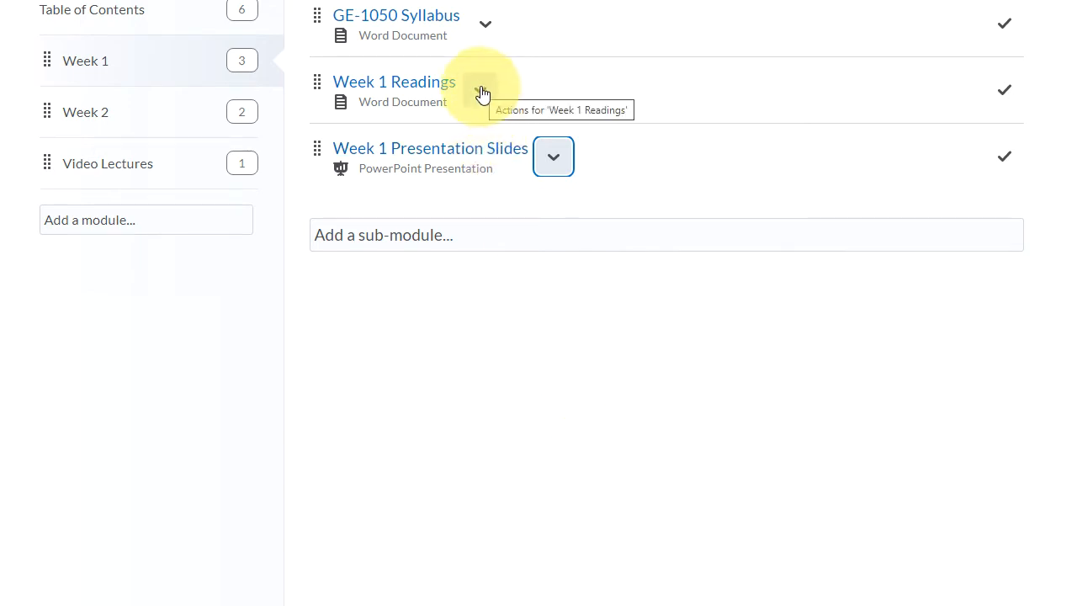
left_click(487, 27)
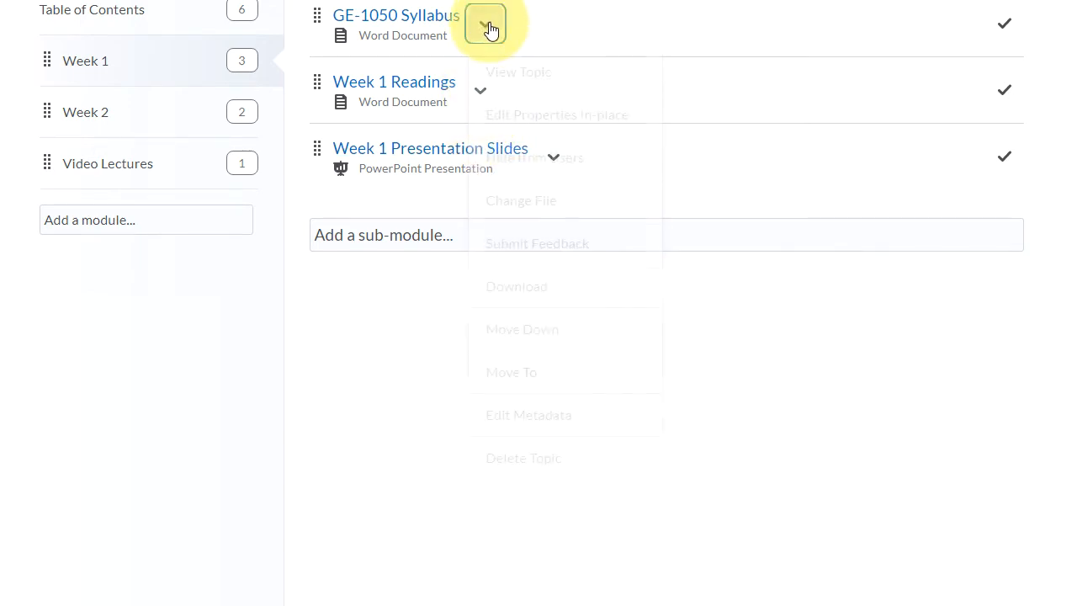
left_click(562, 296)
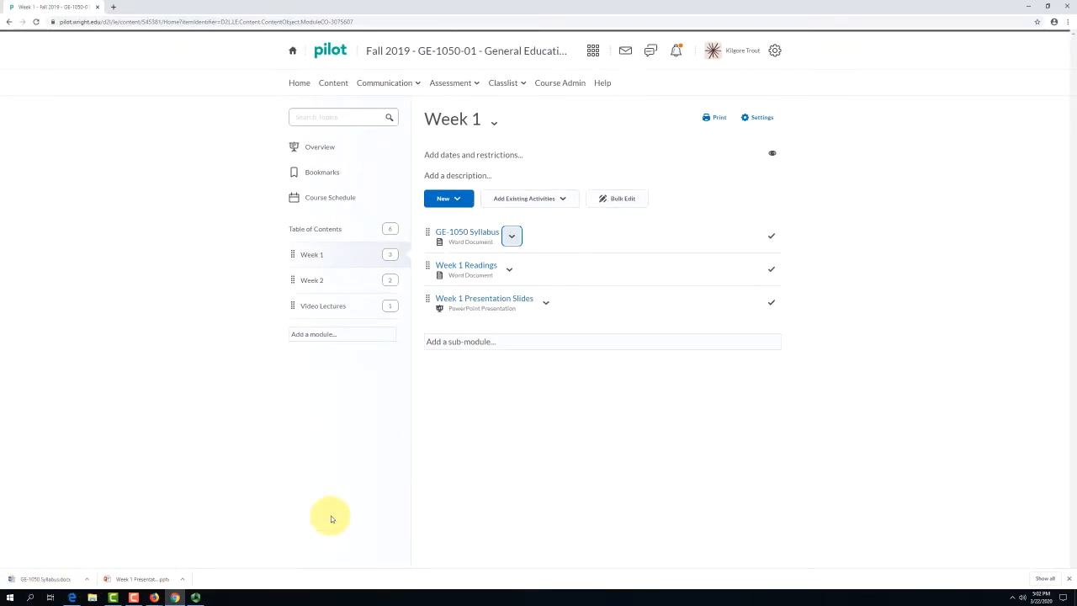
left_click(510, 454)
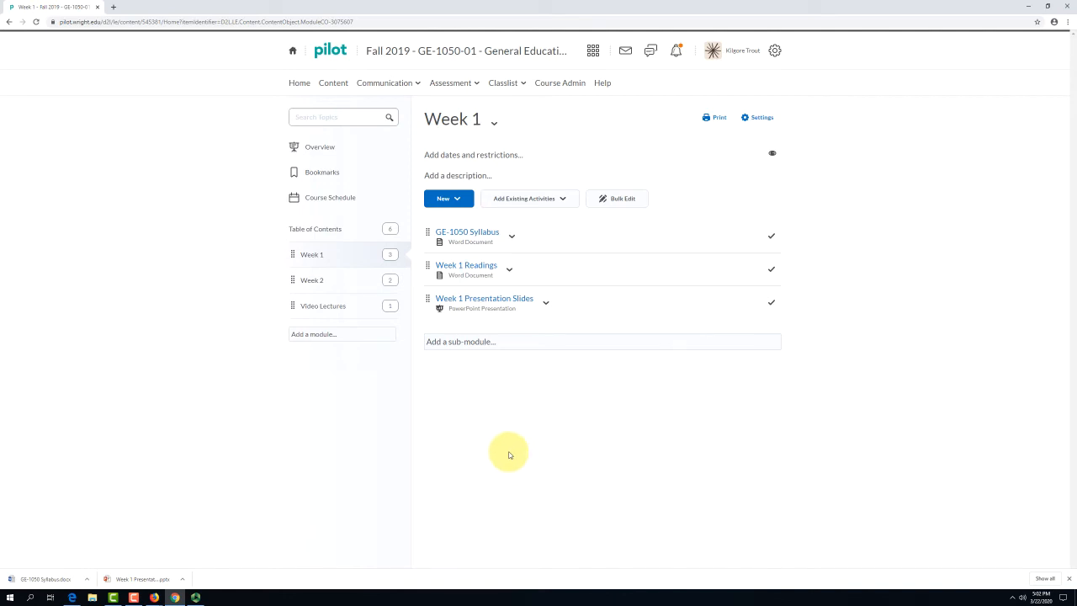
Open wright.edu/ctl in a new browser tab.
left_click(113, 7)
type("wr")
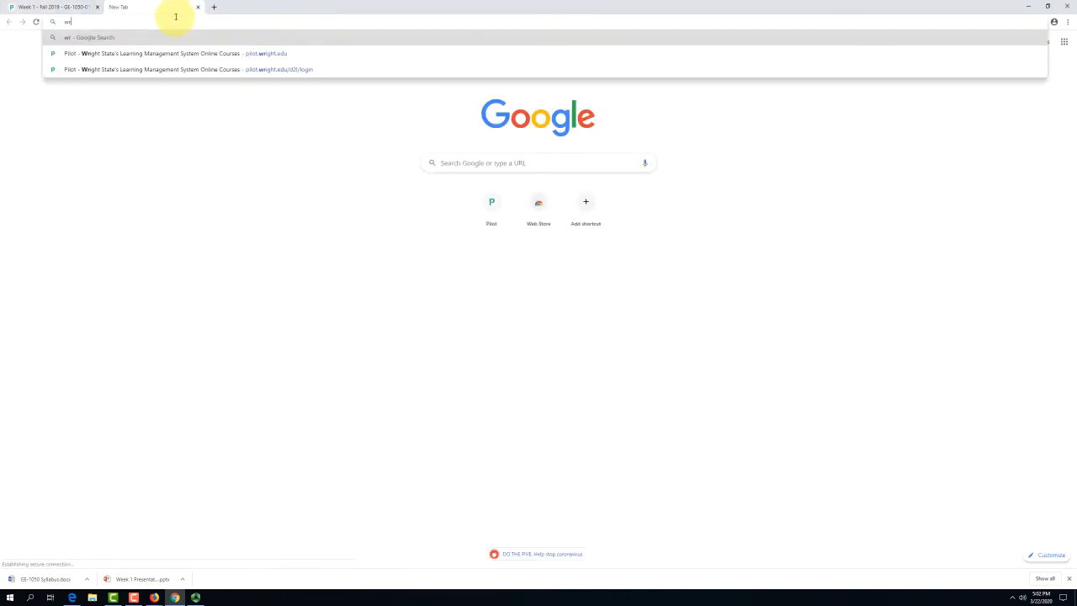
type("ight.edu/ctl")
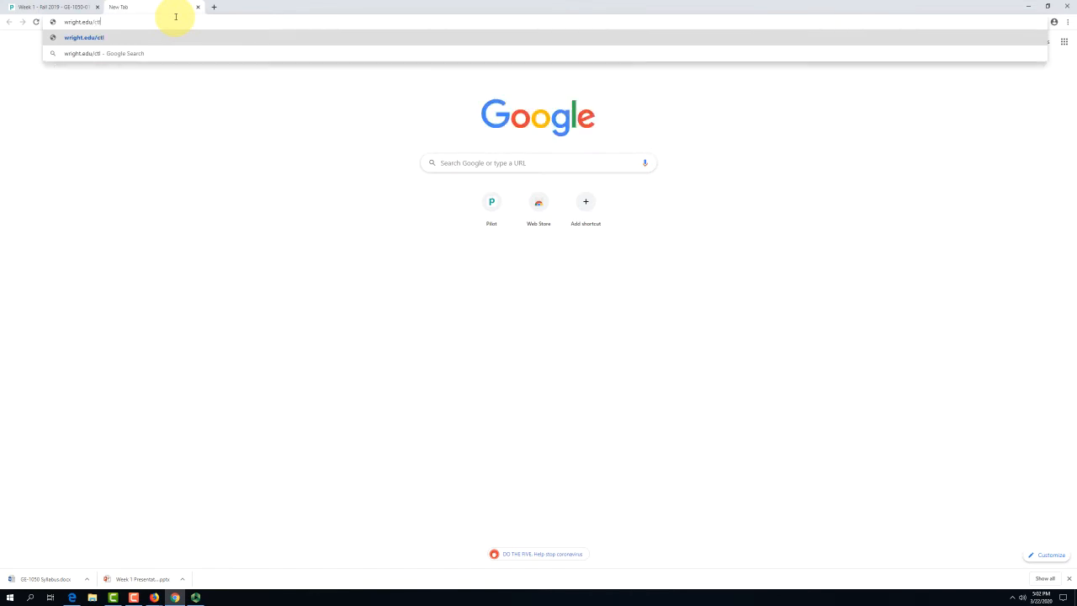
key("Return")
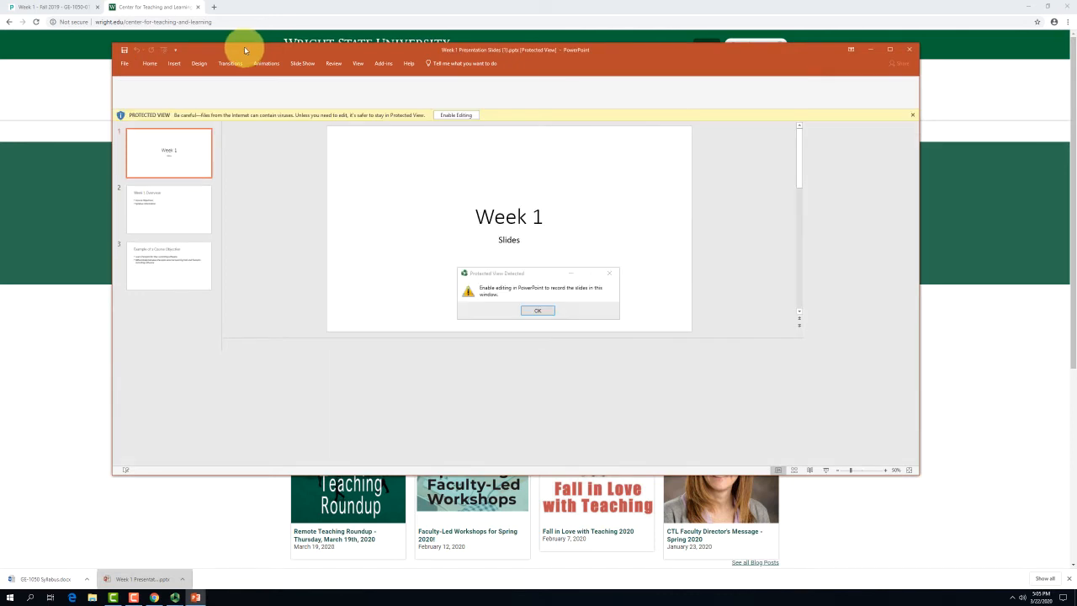
Enable editing of the Week 1 Presentation Slides in PowerPoint, dismiss the add-in welcome, and open the downloaded GE-1050 Syllabus in Word.
left_click(540, 311)
left_click(463, 73)
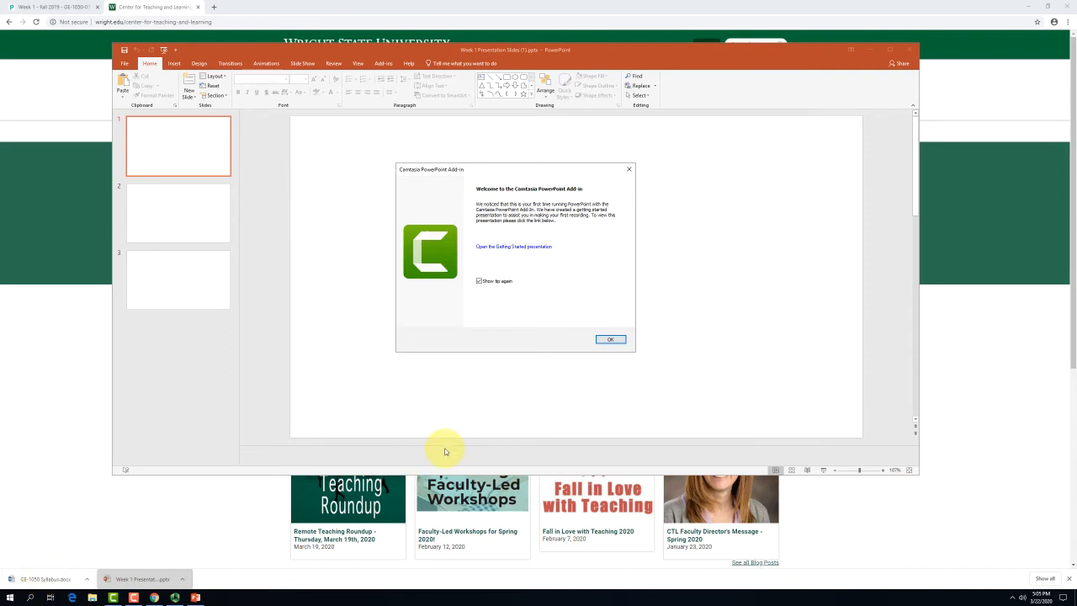
left_click(610, 339)
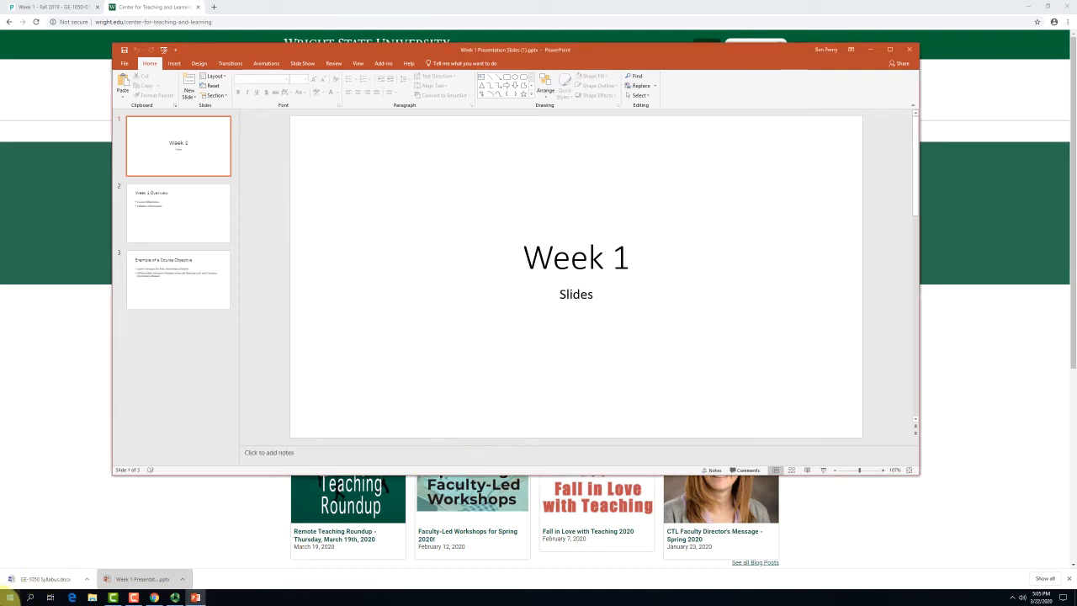
left_click(39, 581)
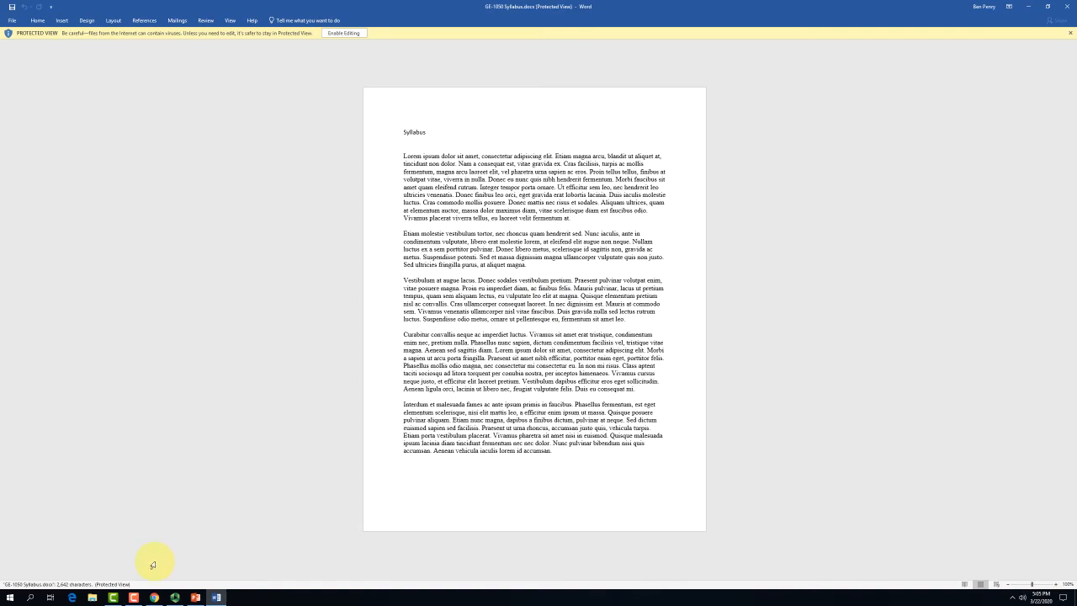
Switch back to Panopto, start the recording and minimize the recorder.
left_click(183, 599)
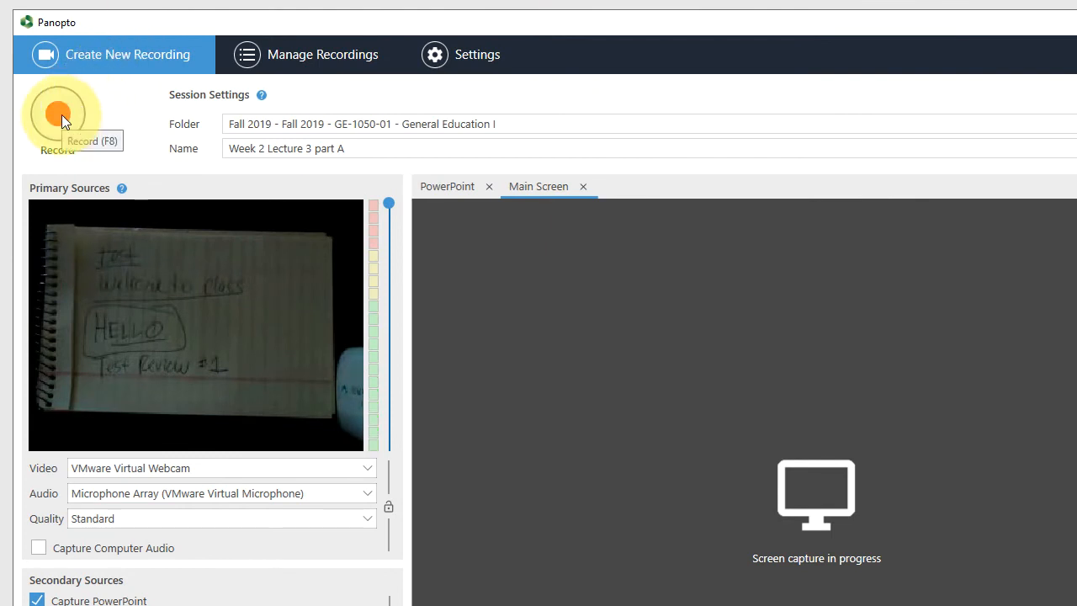
left_click(62, 116)
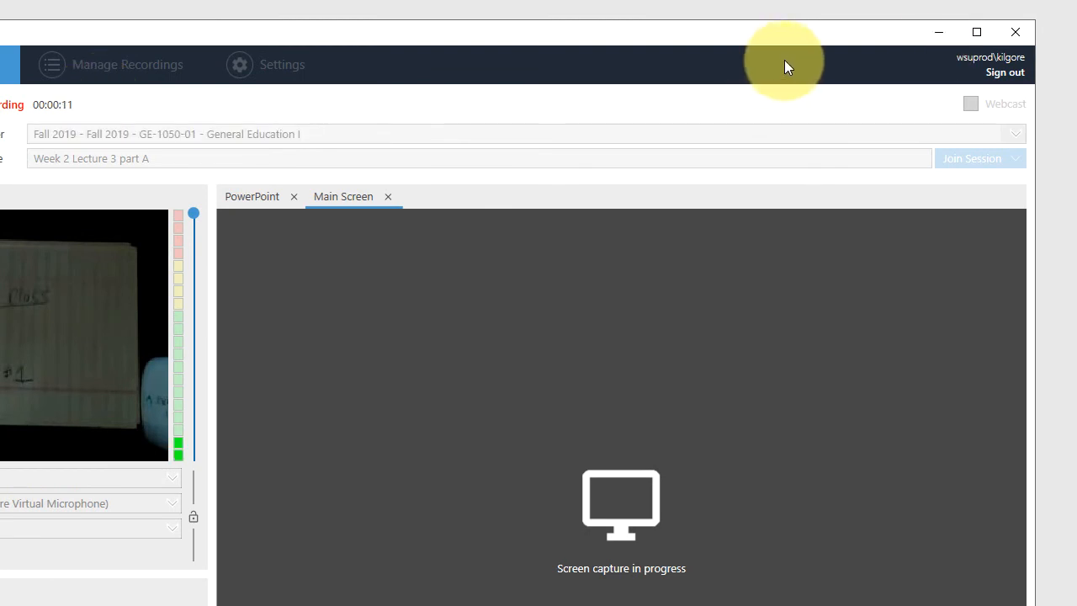
left_click(939, 32)
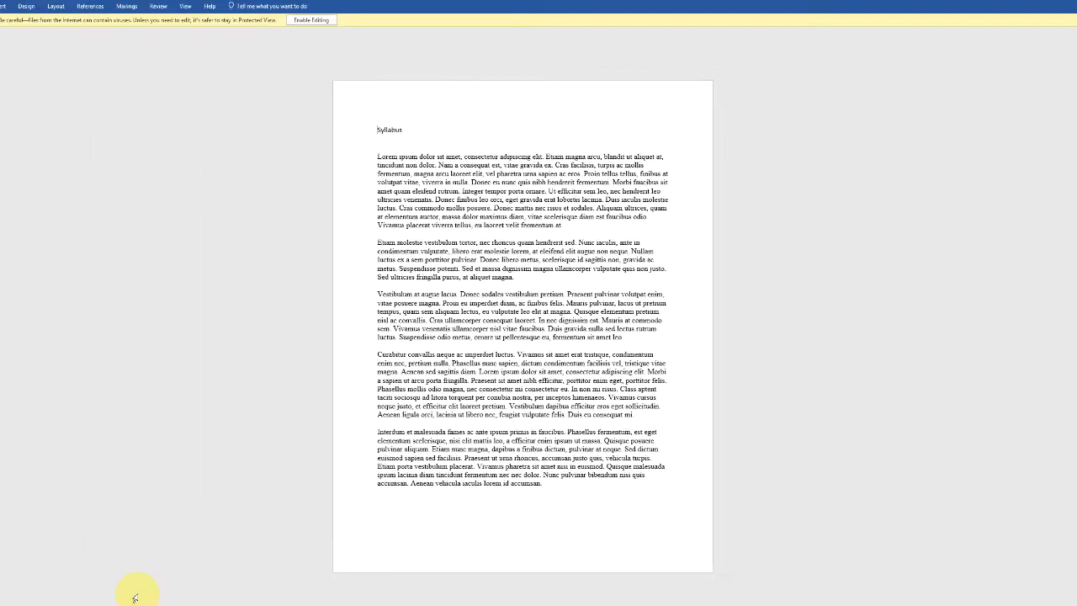
Switch to the Week 1 slides in PowerPoint and start the slide show, accepting the graphics card notice.
left_click(195, 596)
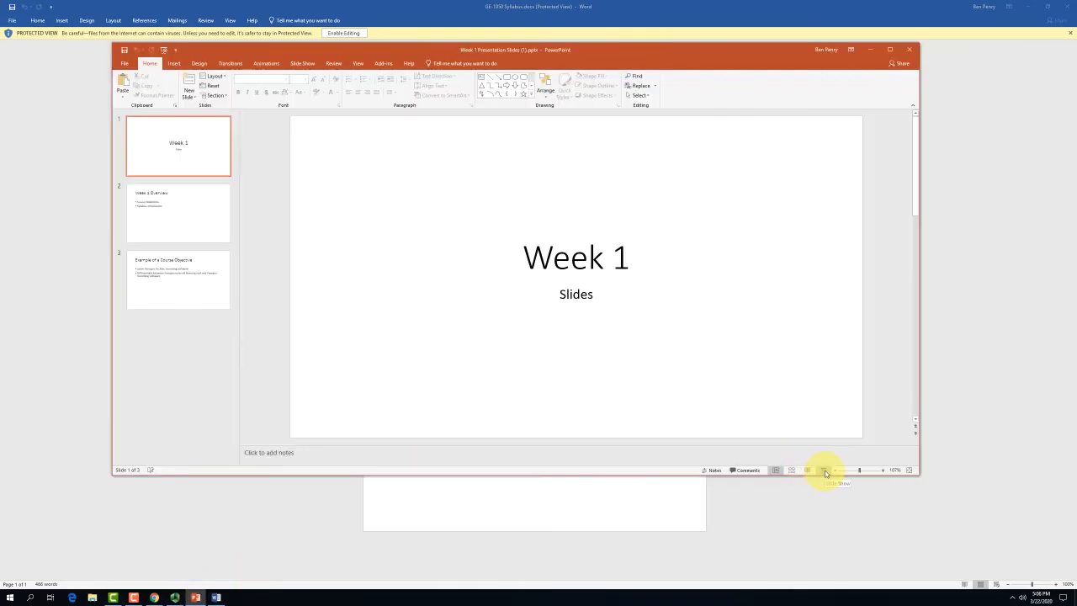
left_click(825, 473)
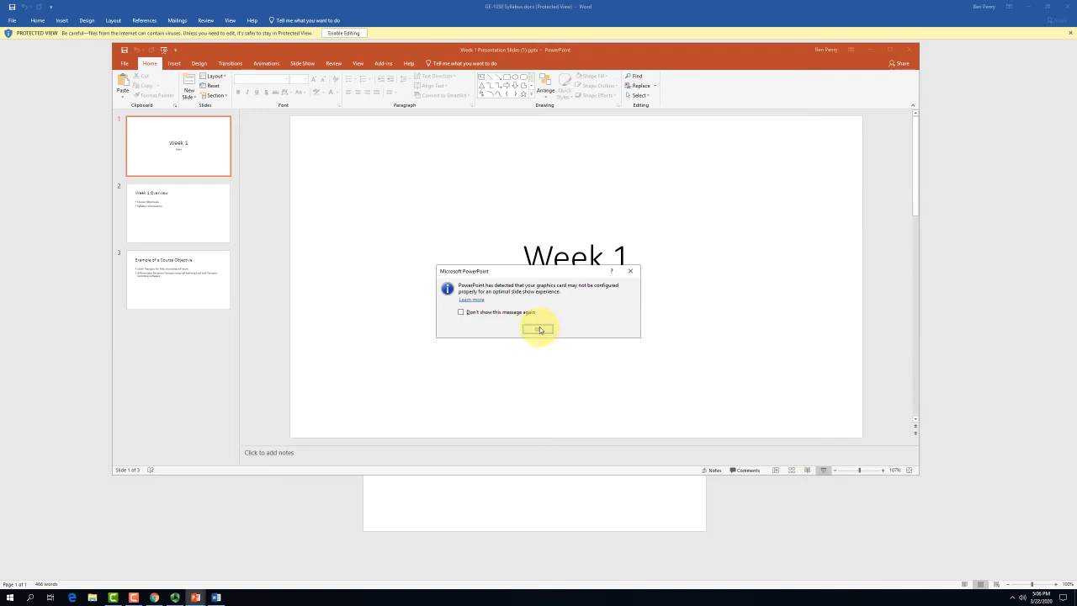
left_click(541, 329)
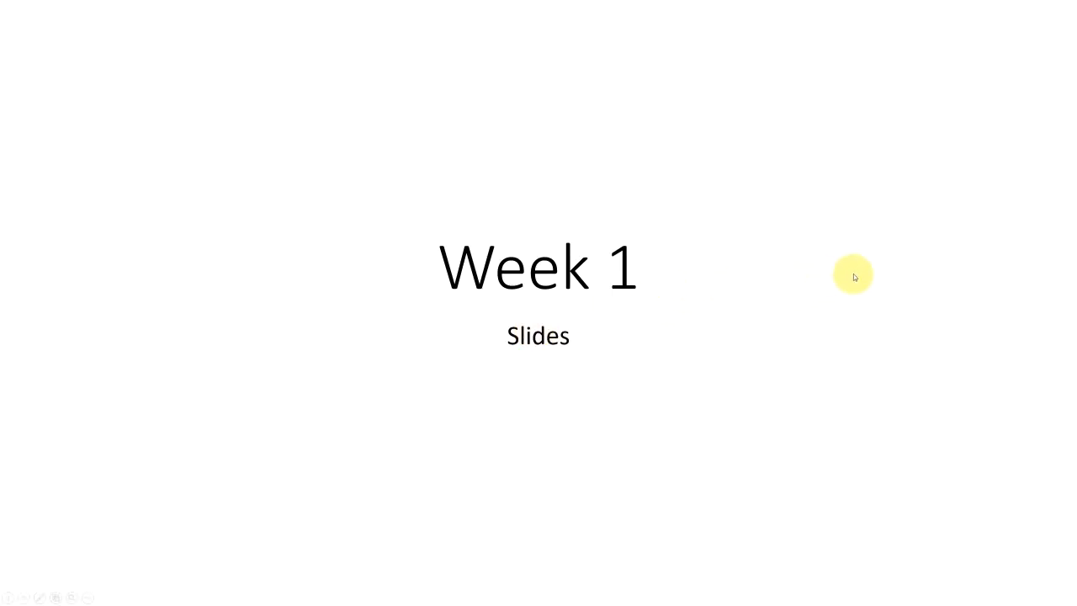
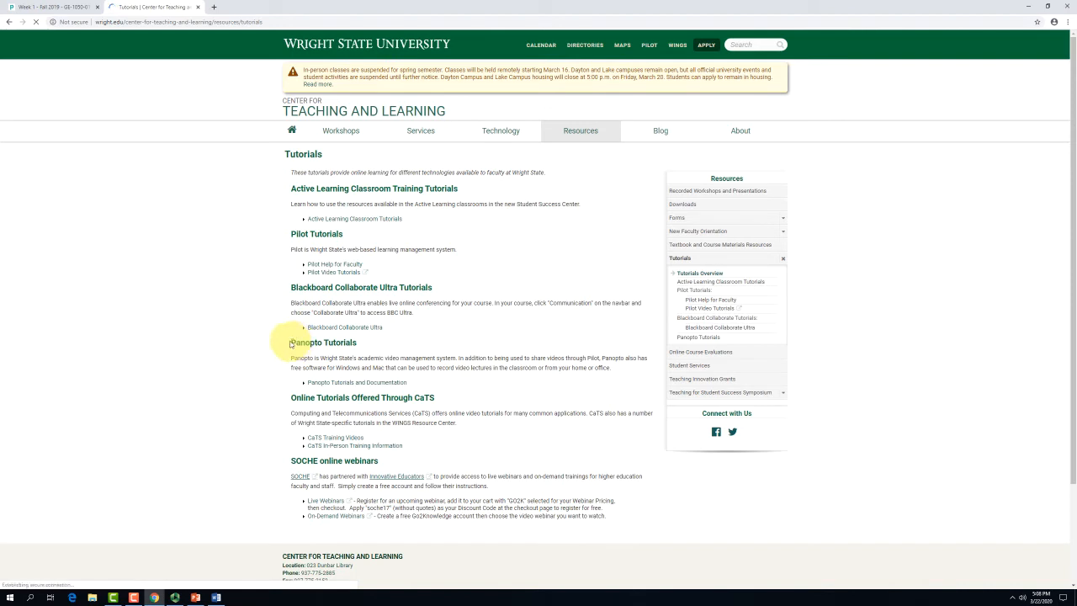
Highlight the Panopto Tutorials section on the Center for Teaching and Learning tutorials page, then clear the selection.
left_click_drag(291, 342, 441, 385)
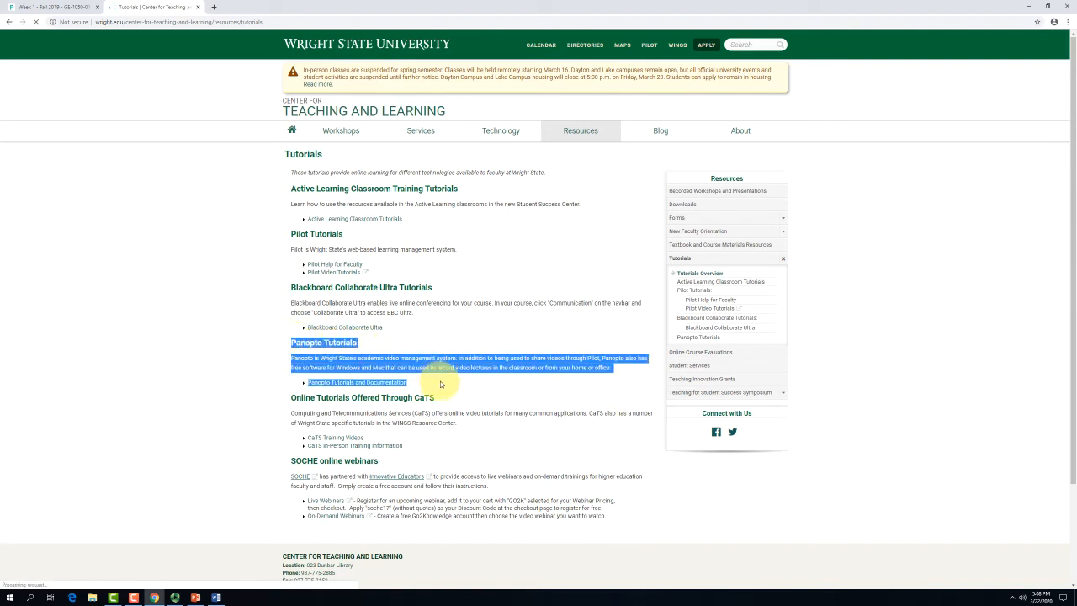
left_click(541, 386)
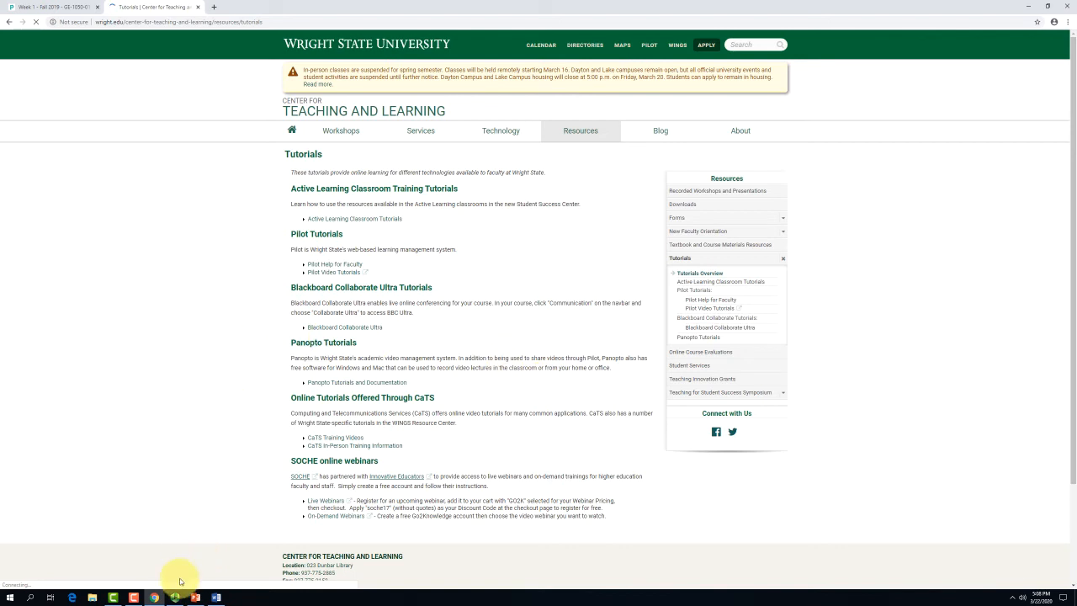
Return to the Panopto recorder and stop the recording.
mouse_move(176, 600)
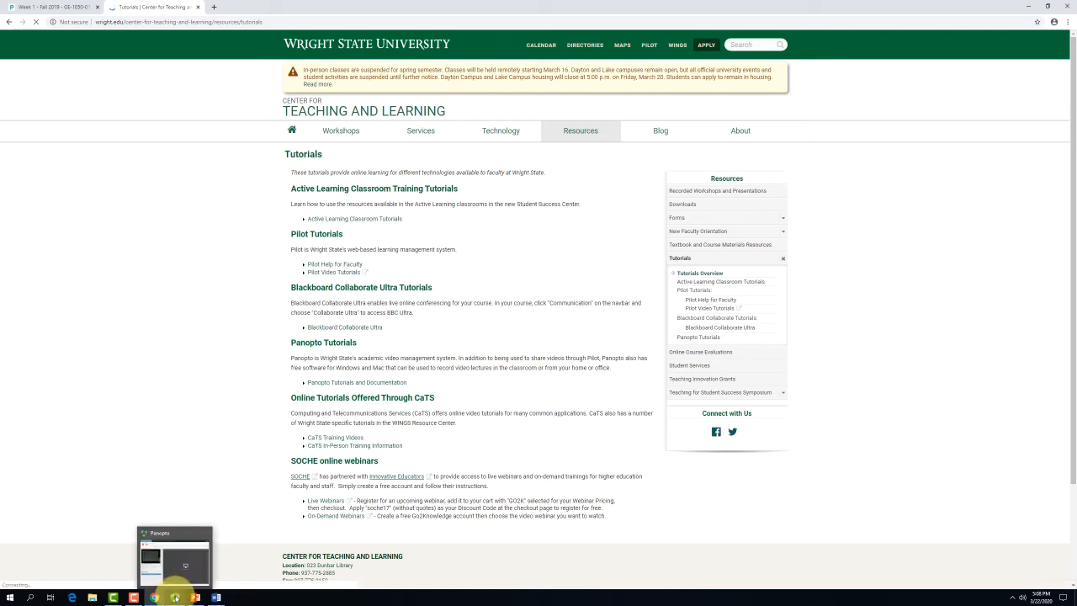
left_click(176, 599)
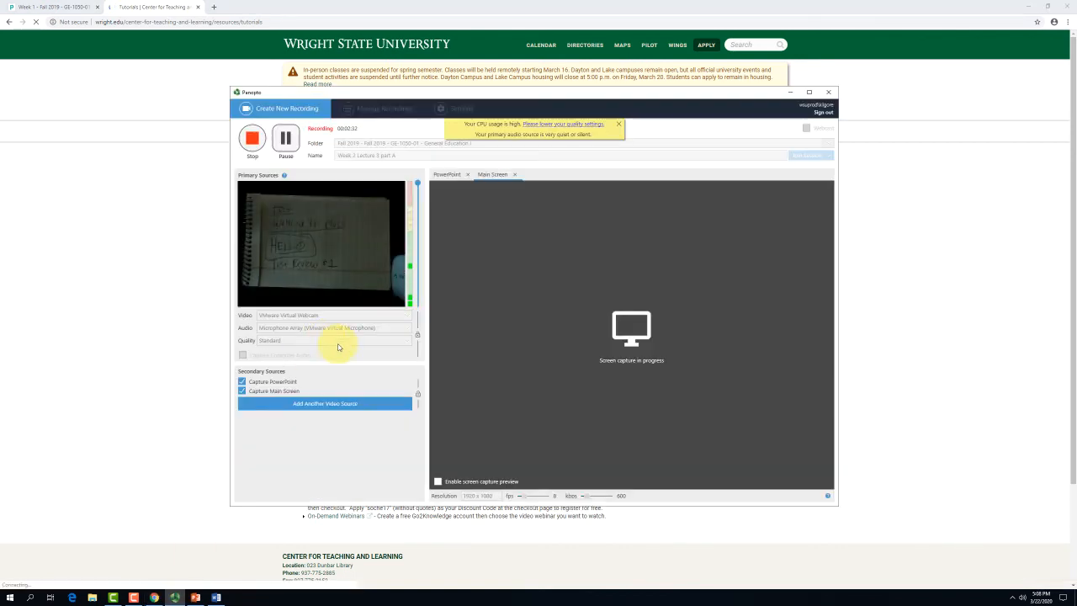
left_click(252, 139)
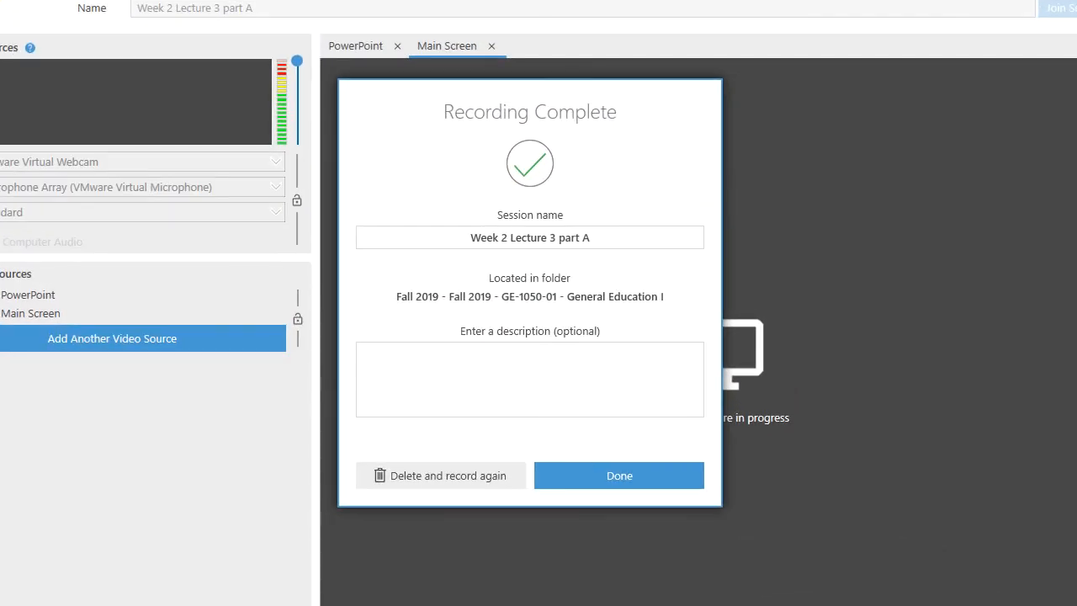
Change the completed recording's session name to "Week 1 Lecture part A1".
left_click(502, 238)
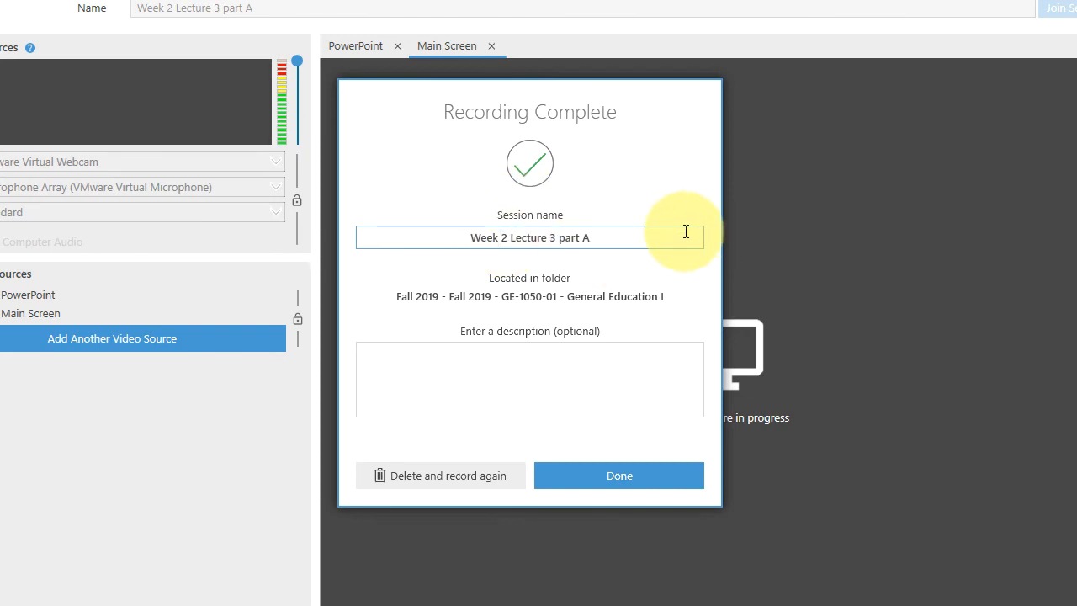
key("Delete")
type("1")
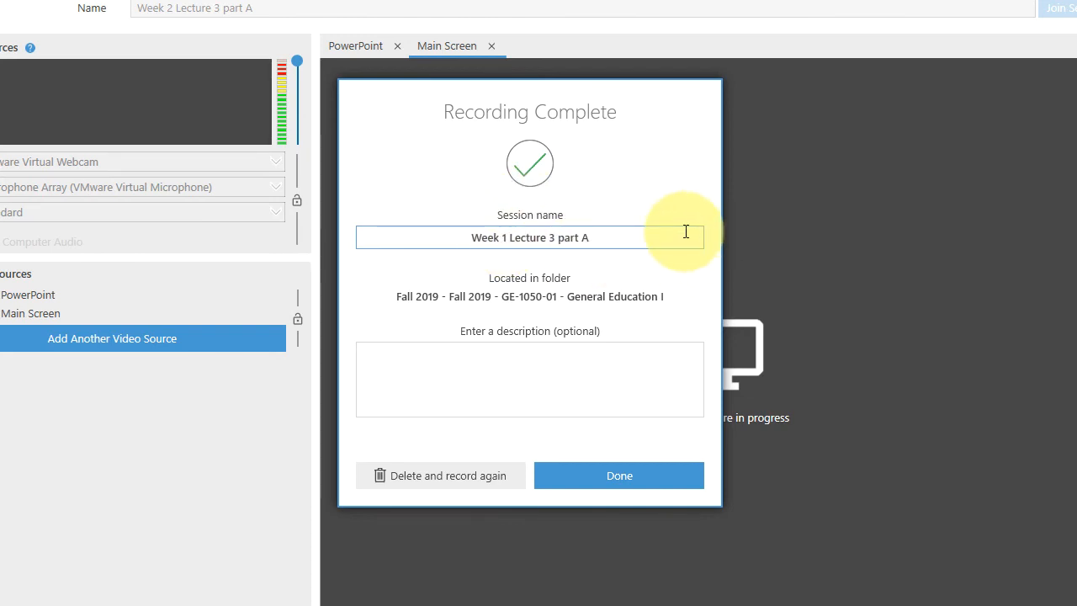
left_click(547, 240)
key("Delete")
type("1")
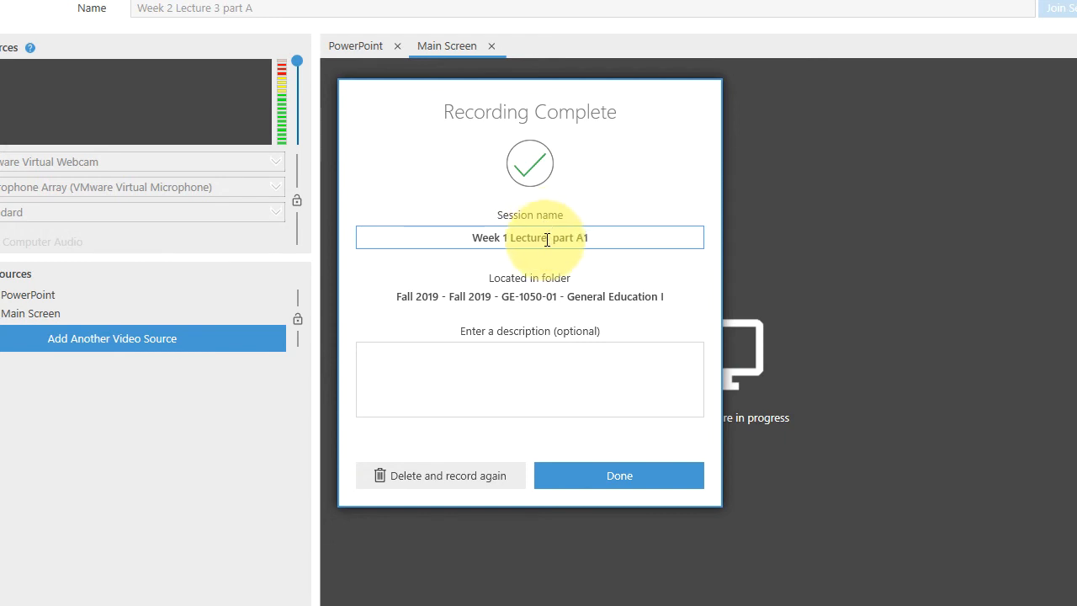
Correct the completed recording's session name to "Week 1 Lecture 1 part A" and finish the session.
key("BackSpace")
key("BackSpace")
type("A")
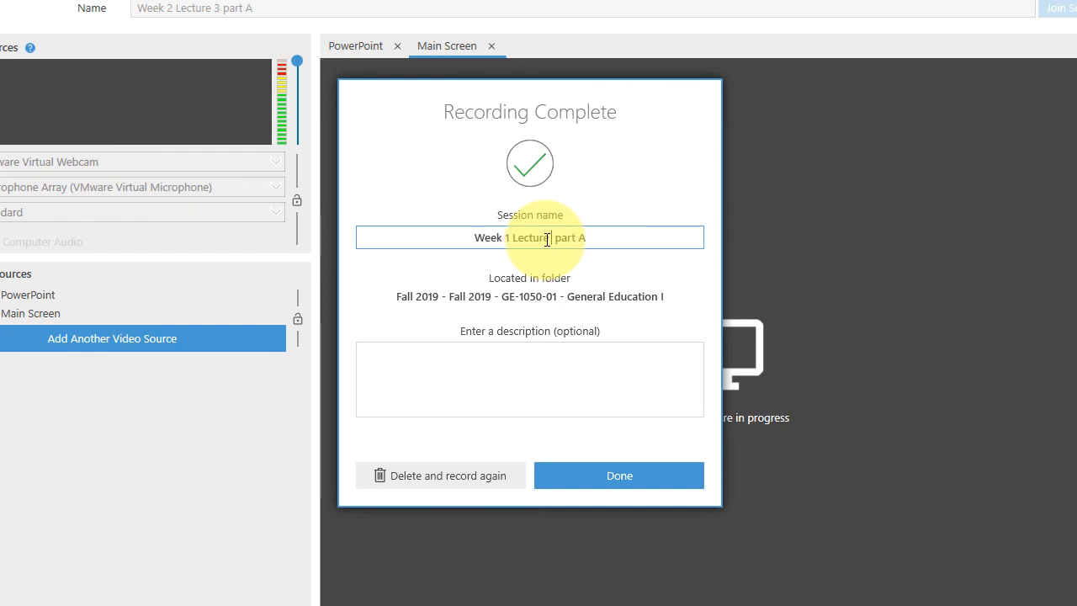
left_click(547, 239)
type("1")
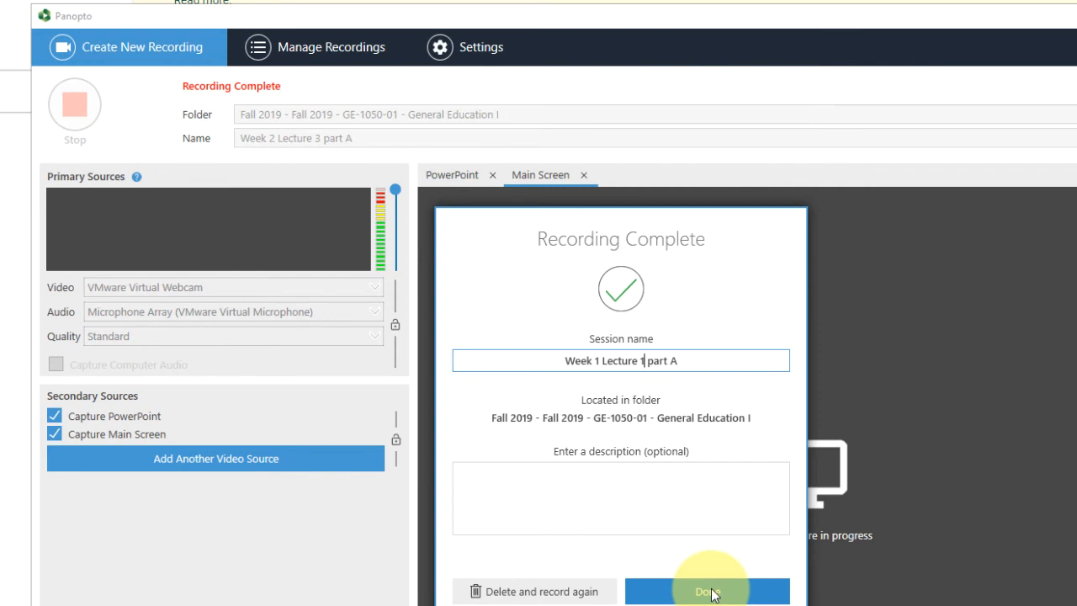
left_click(712, 591)
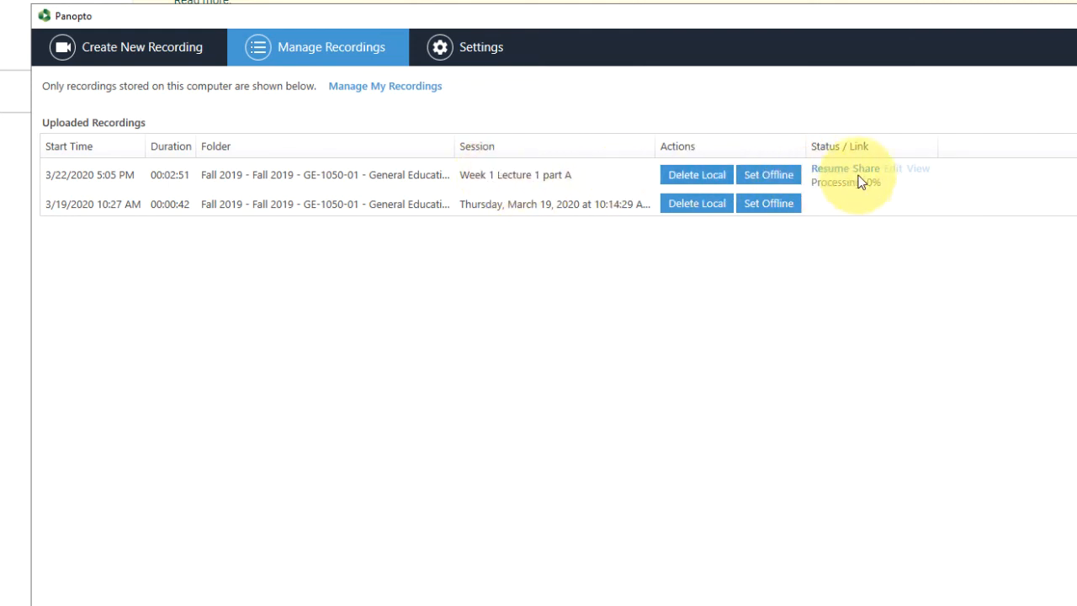
Look over the new recording setup, return to the uploaded recordings list and close the Panopto recorder.
left_click(117, 46)
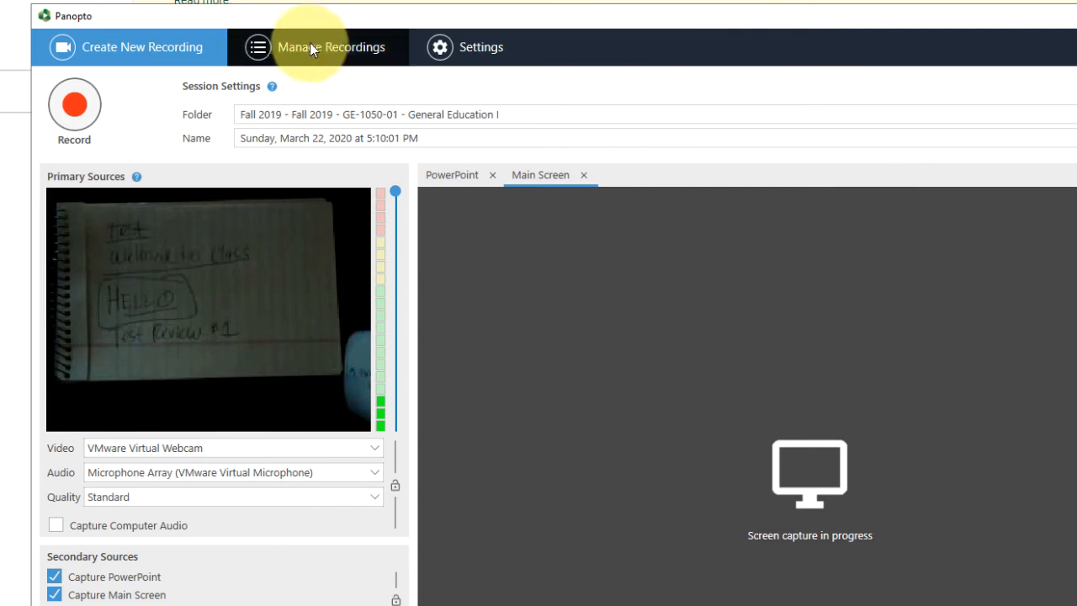
left_click(345, 51)
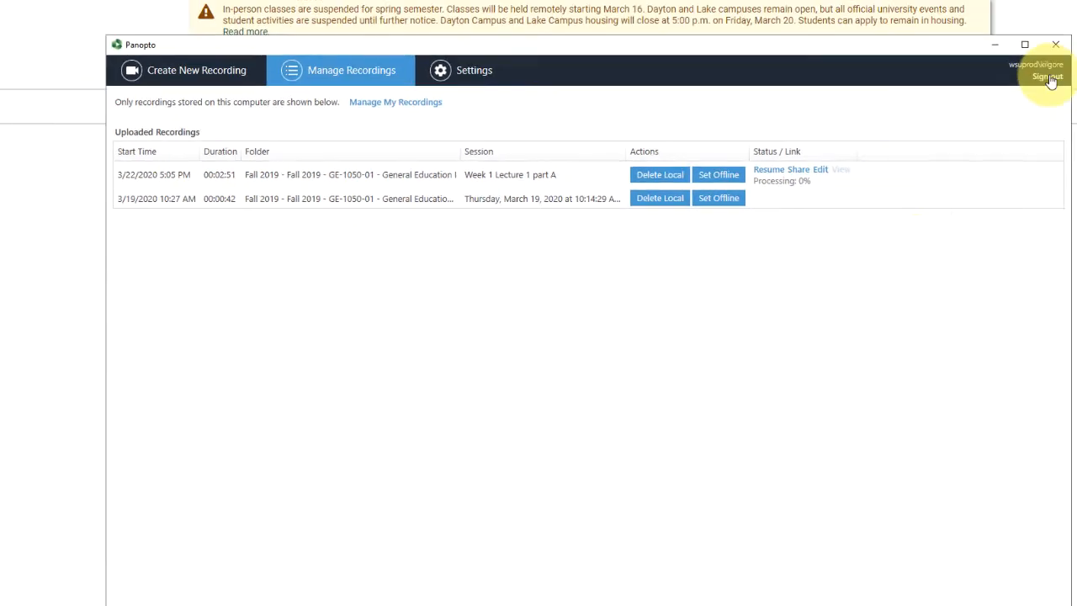
left_click(1055, 44)
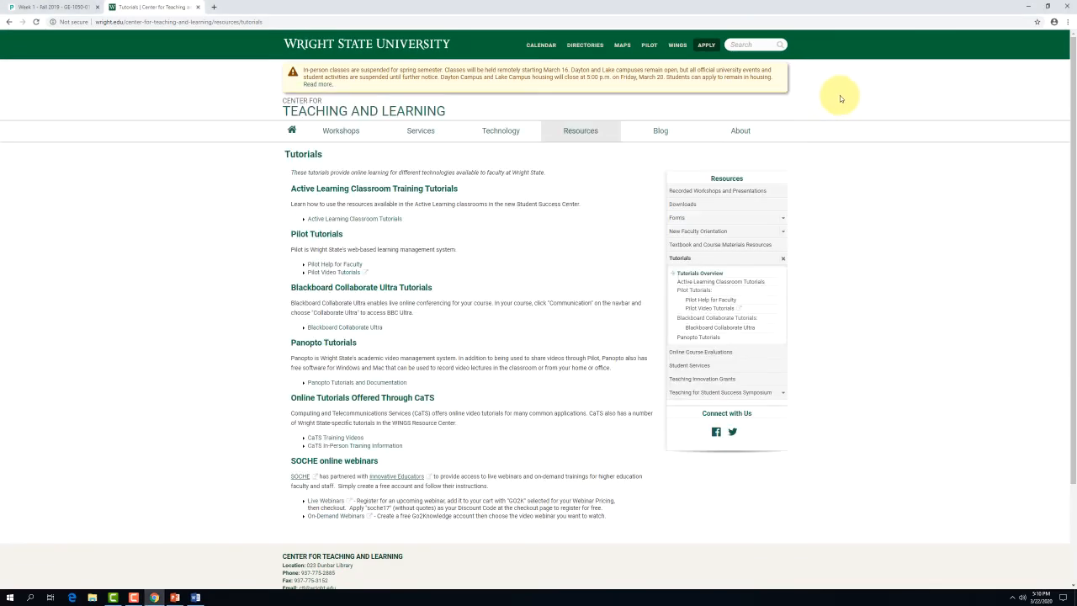
Return to the Pilot course and open Panopto from the Video Lectures module.
left_click(61, 6)
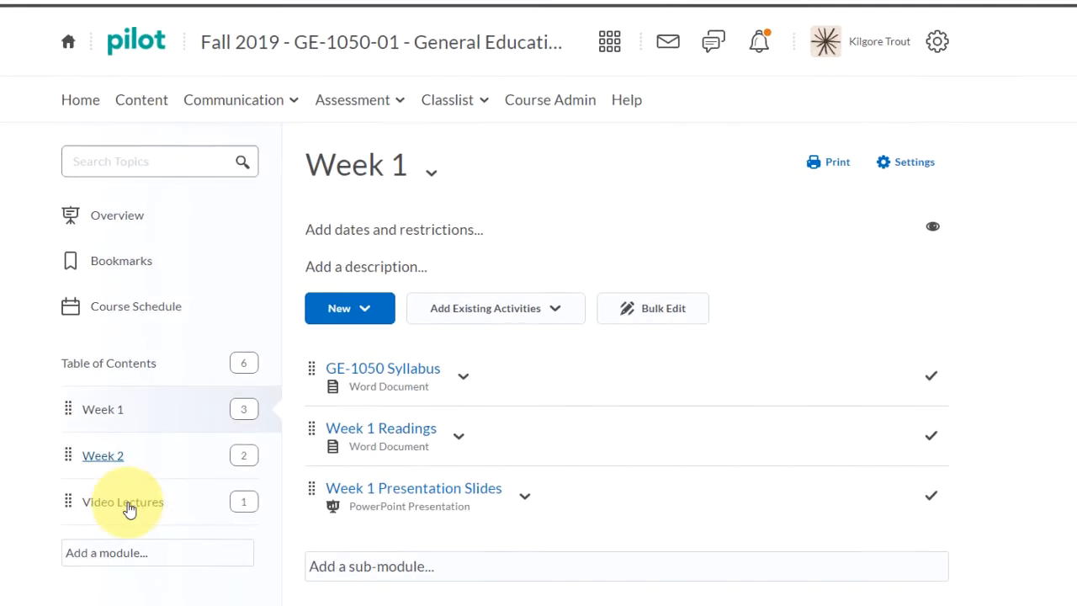
left_click(127, 508)
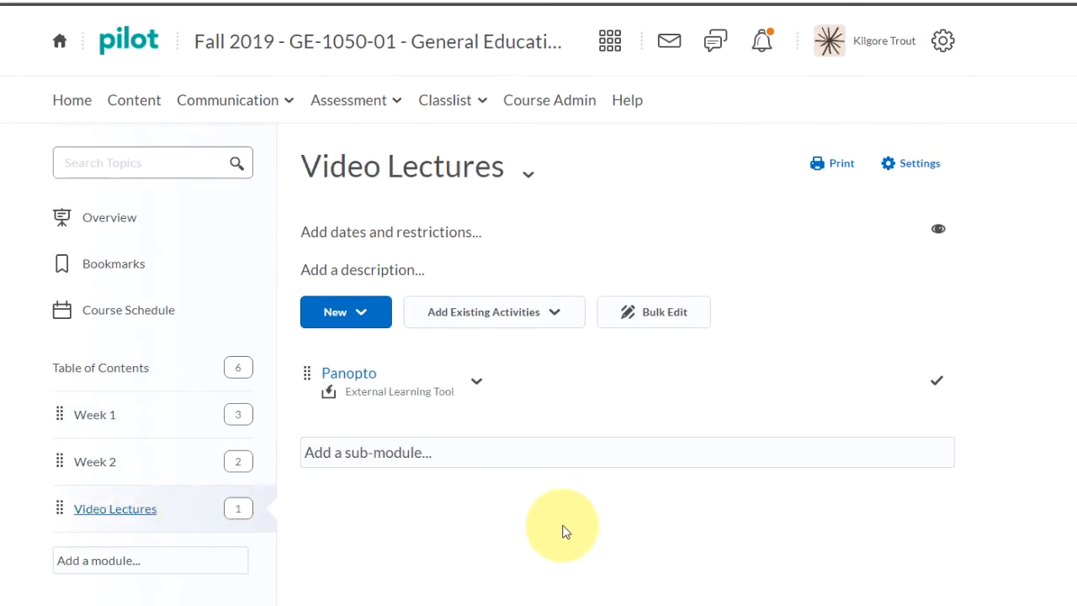
left_click(350, 372)
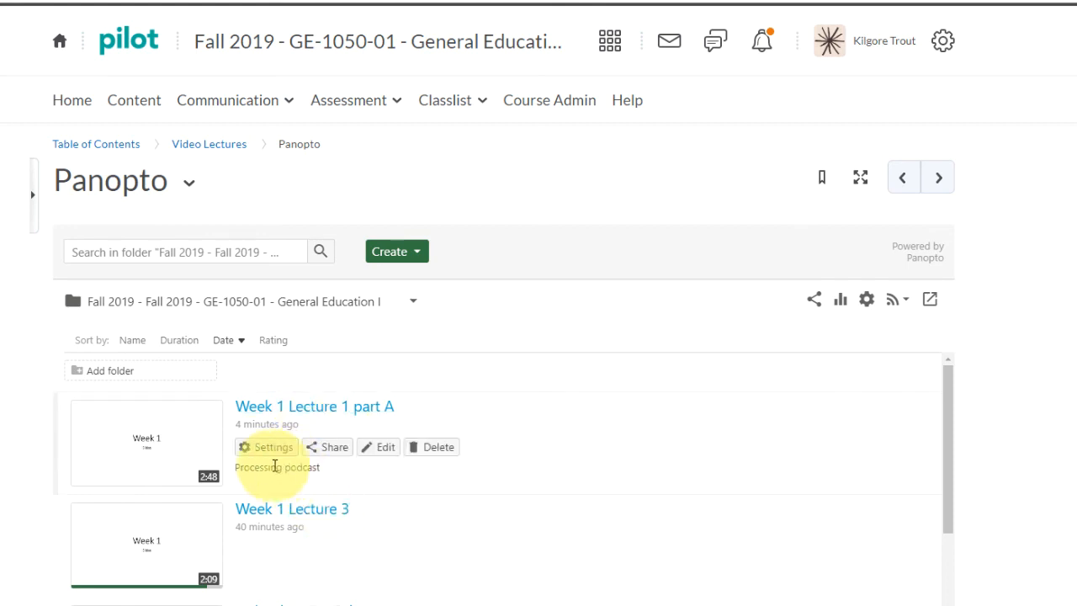
Highlight the processing status of Week 1 Lecture 1 part A, clear the selection and open that recording in the viewer.
left_click_drag(236, 467, 335, 473)
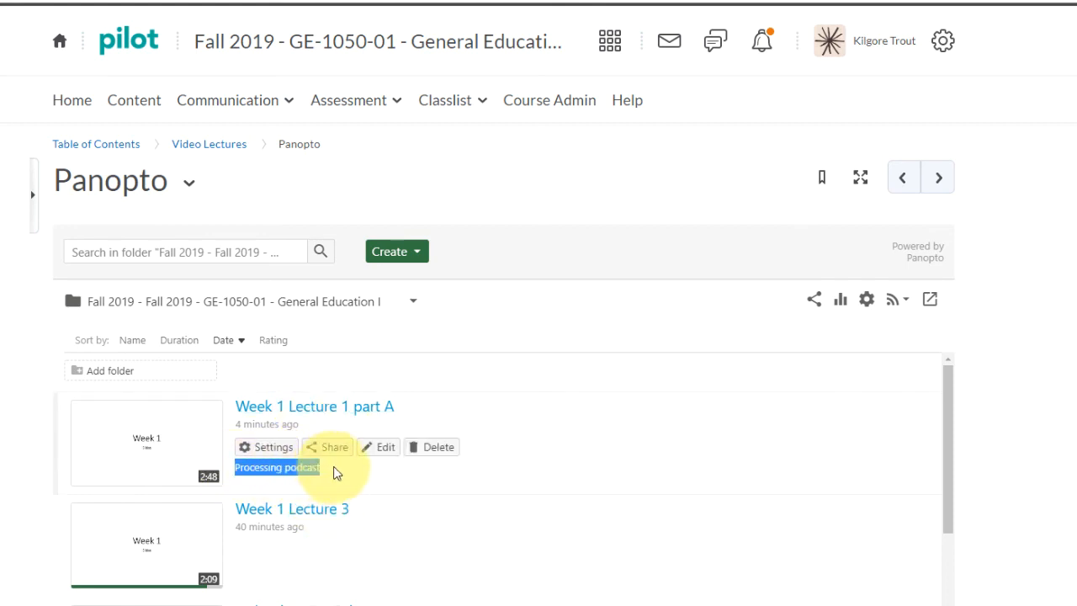
left_click(332, 472)
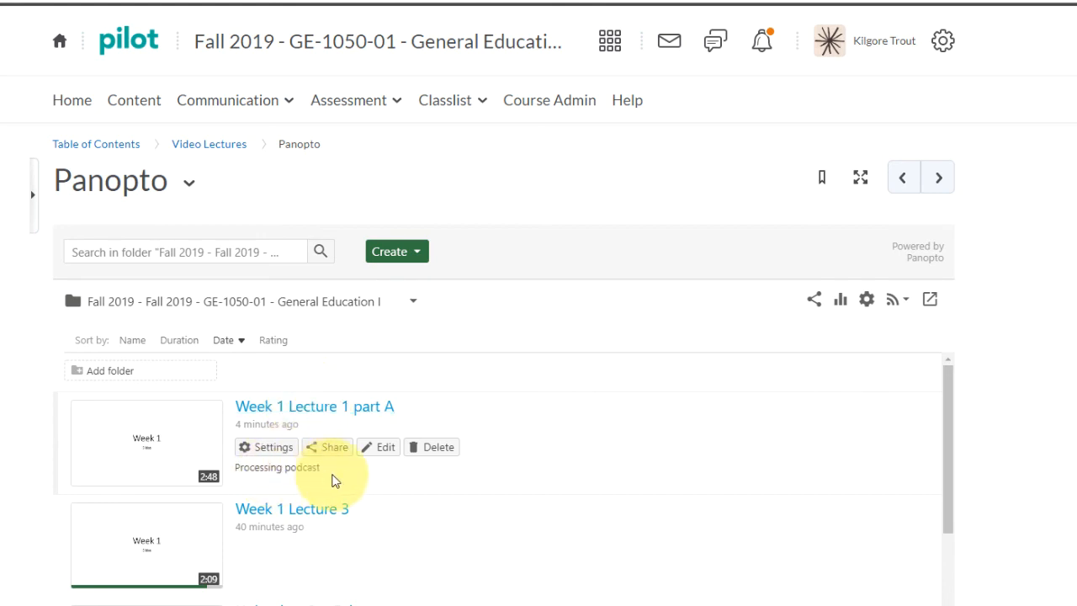
left_click(309, 410)
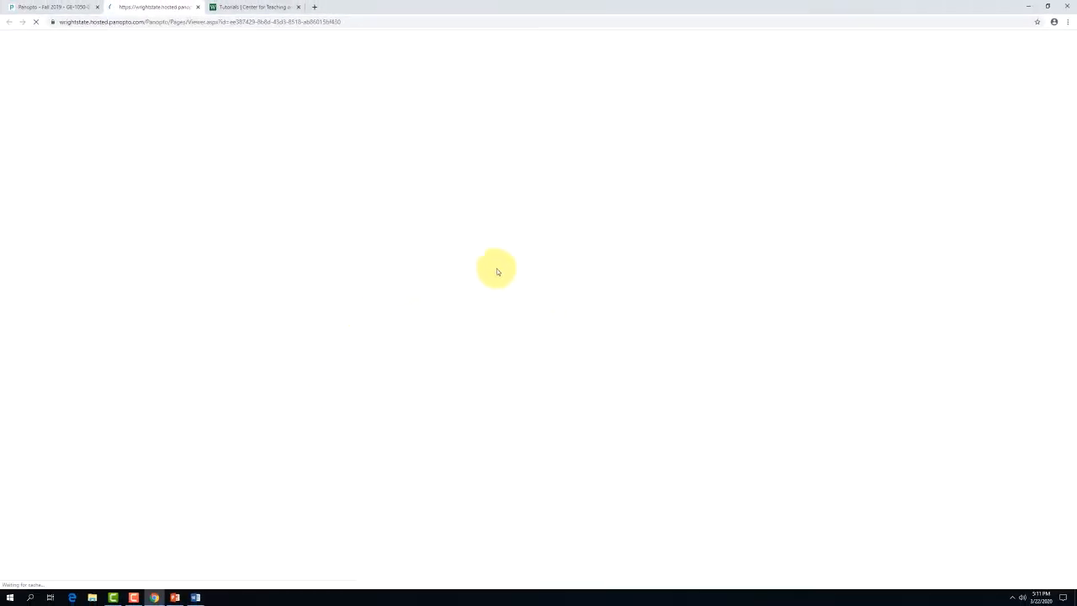